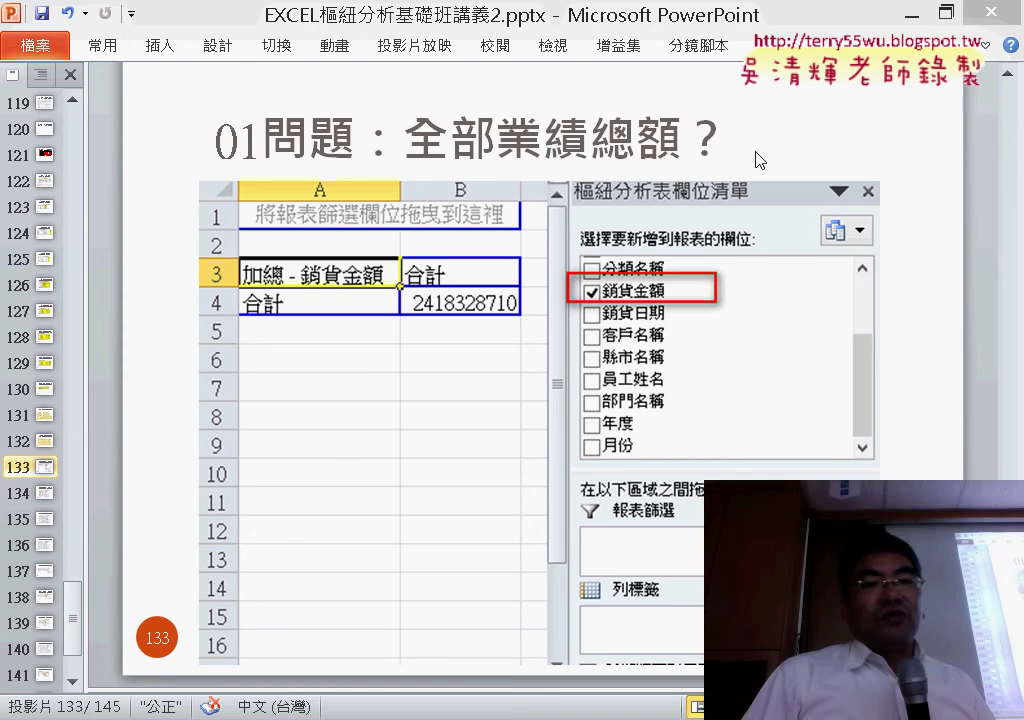
Minimize PowerPoint to reveal the Excel workbook's 12問 sheet of twelve pivot-table questions.
left_click(911, 15)
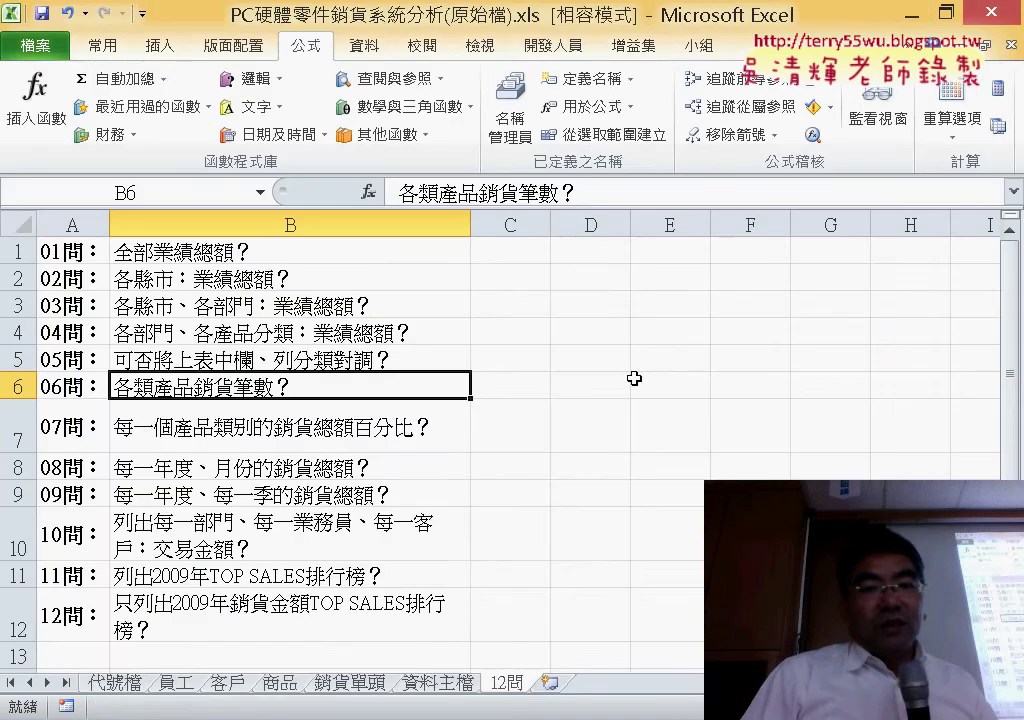
On the 資料主檔 sheet, check that the 銷貨金額 sales data ends at row 252.
left_click(260, 258)
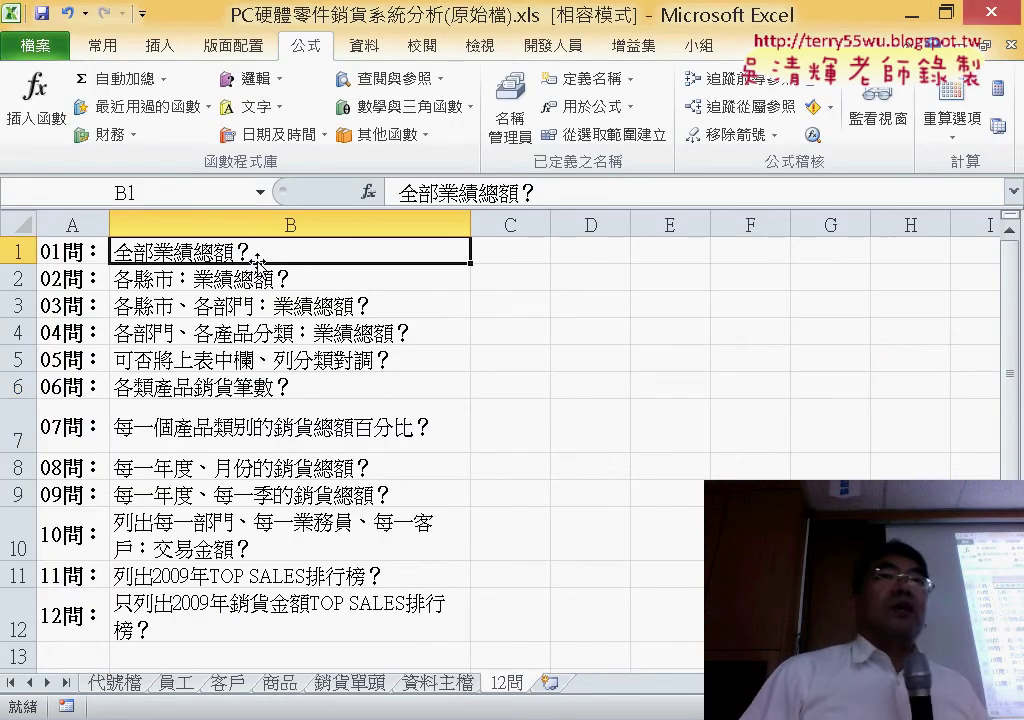
left_click(420, 684)
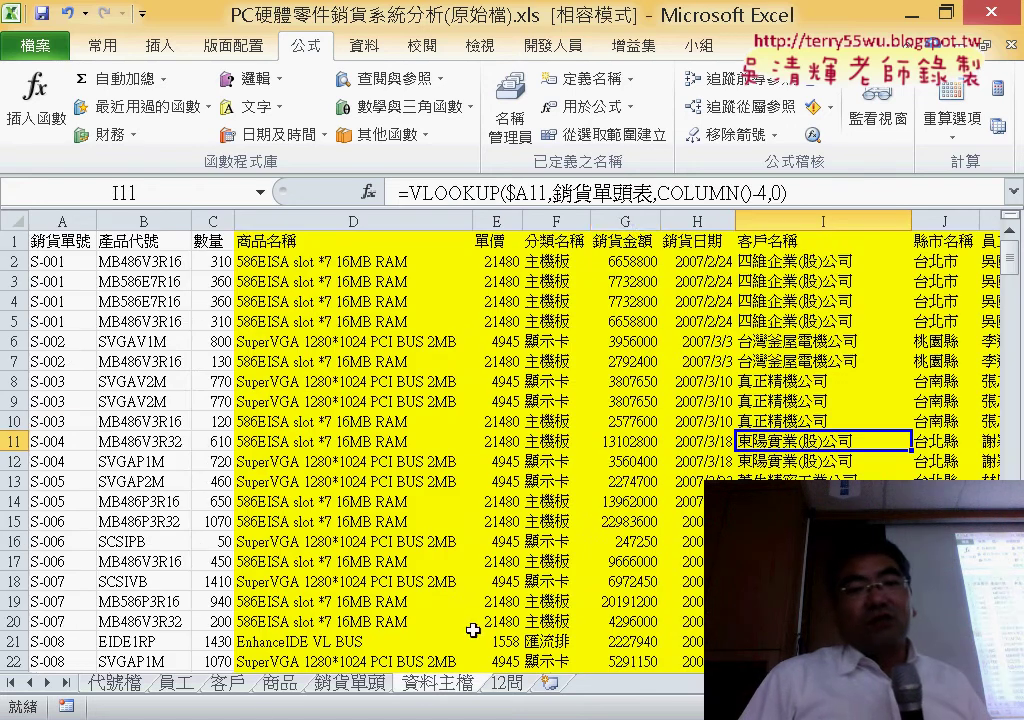
left_click(625, 220)
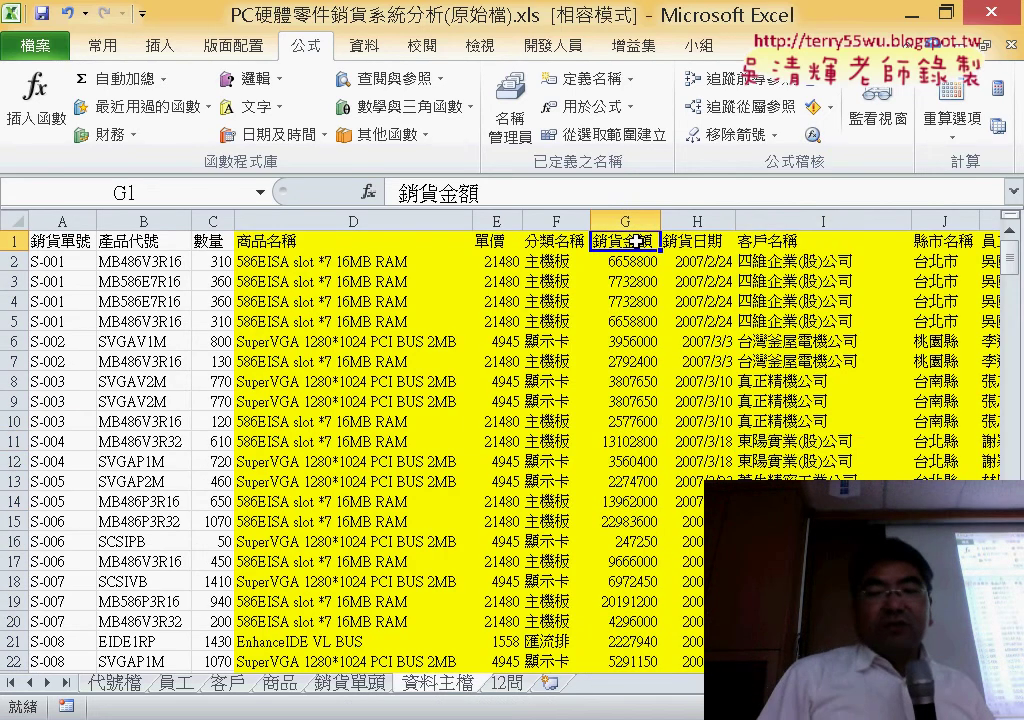
key("ctrl+Down")
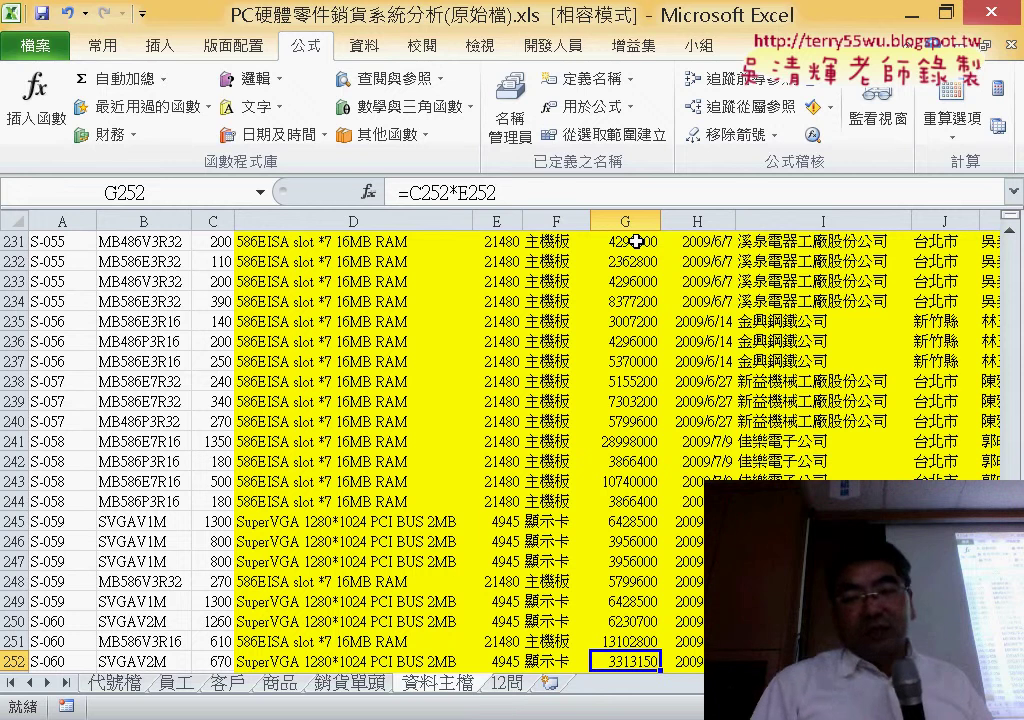
key("Down")
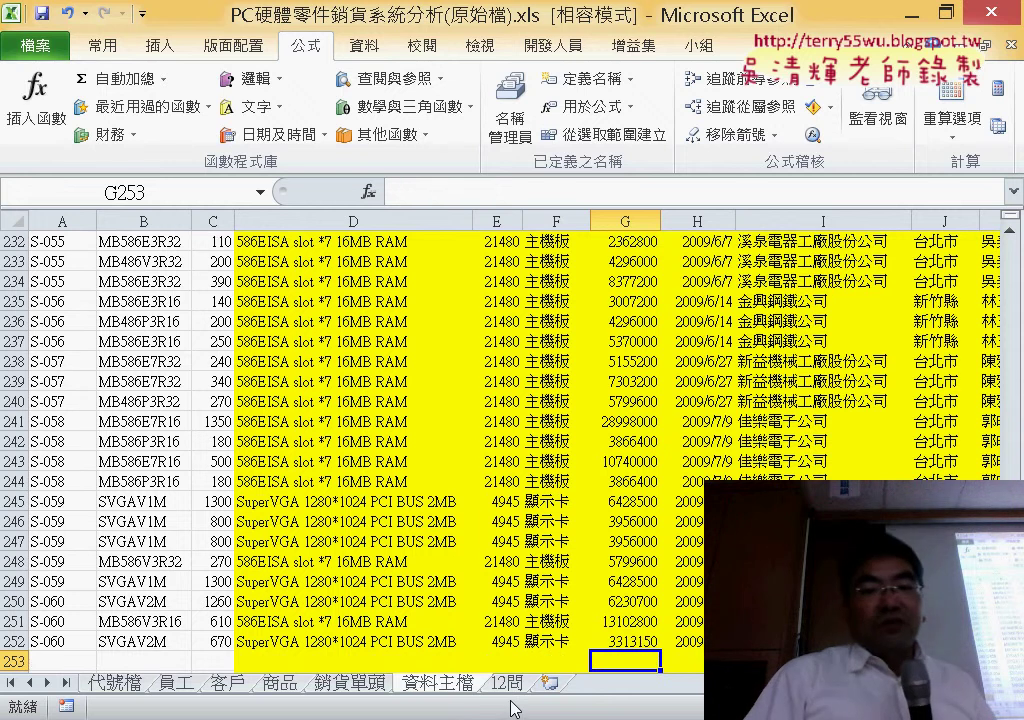
Inspect the product-name lookup formula in D239 on the 資料主檔 sheet.
left_click(516, 689)
left_click(439, 686)
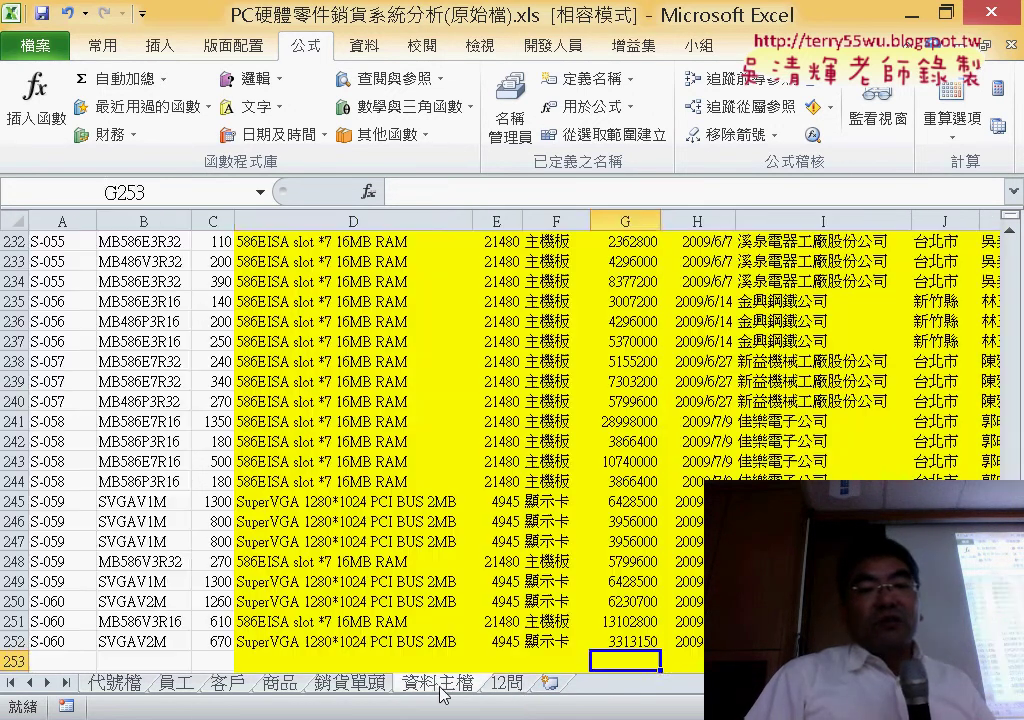
left_click(313, 374)
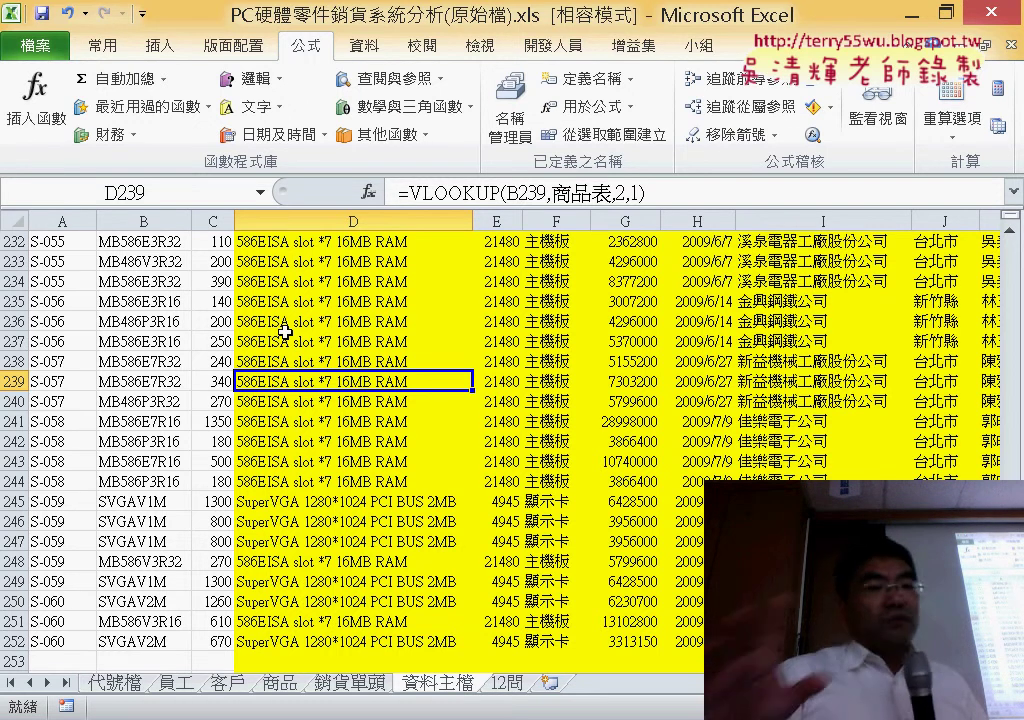
scroll(297, 337, "up", 2)
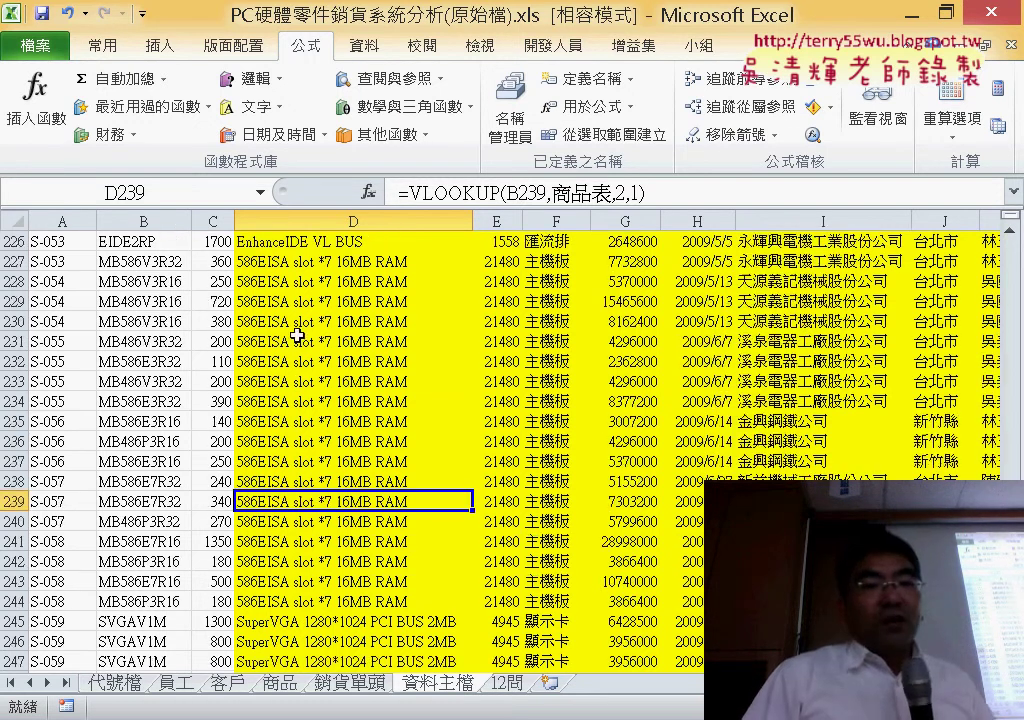
Insert a PivotTable from the full sales data range onto a new sheet, 工作表1.
left_click(158, 52)
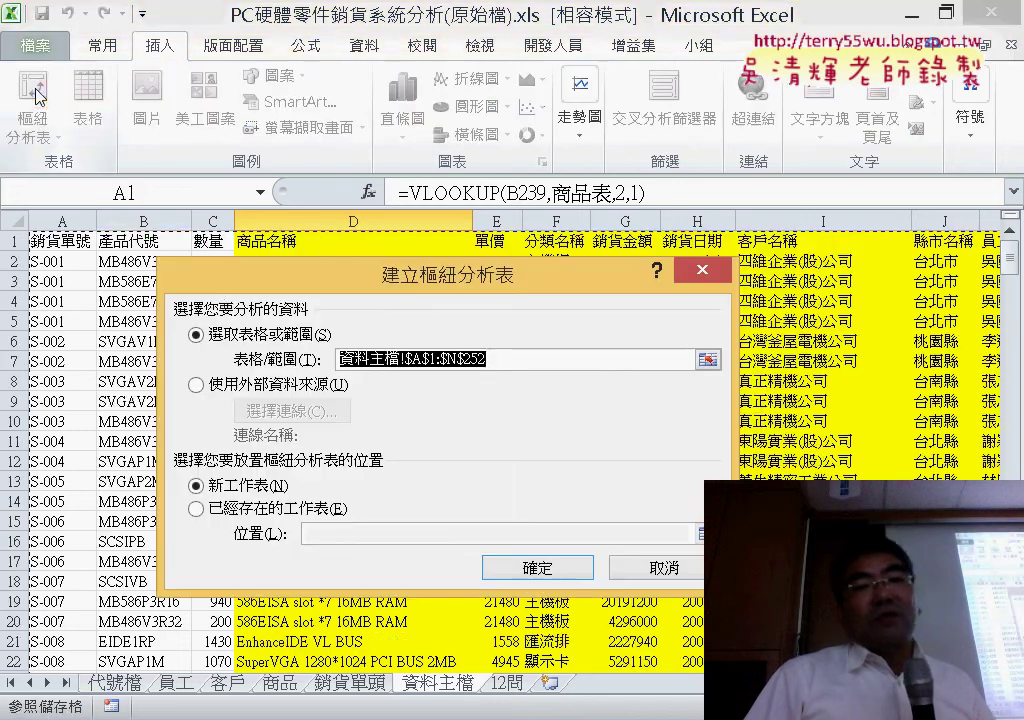
left_click(36, 98)
left_click(515, 565)
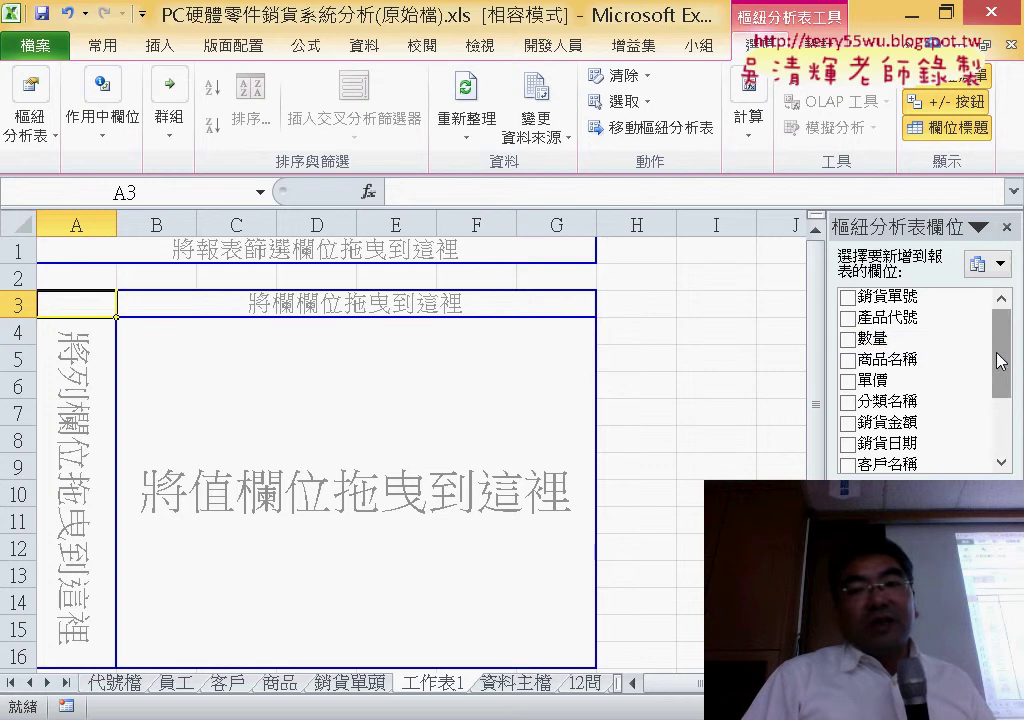
scroll(1010, 397, "down", 1)
scroll(1010, 397, "down", 2)
scroll(1016, 345, "up", 3)
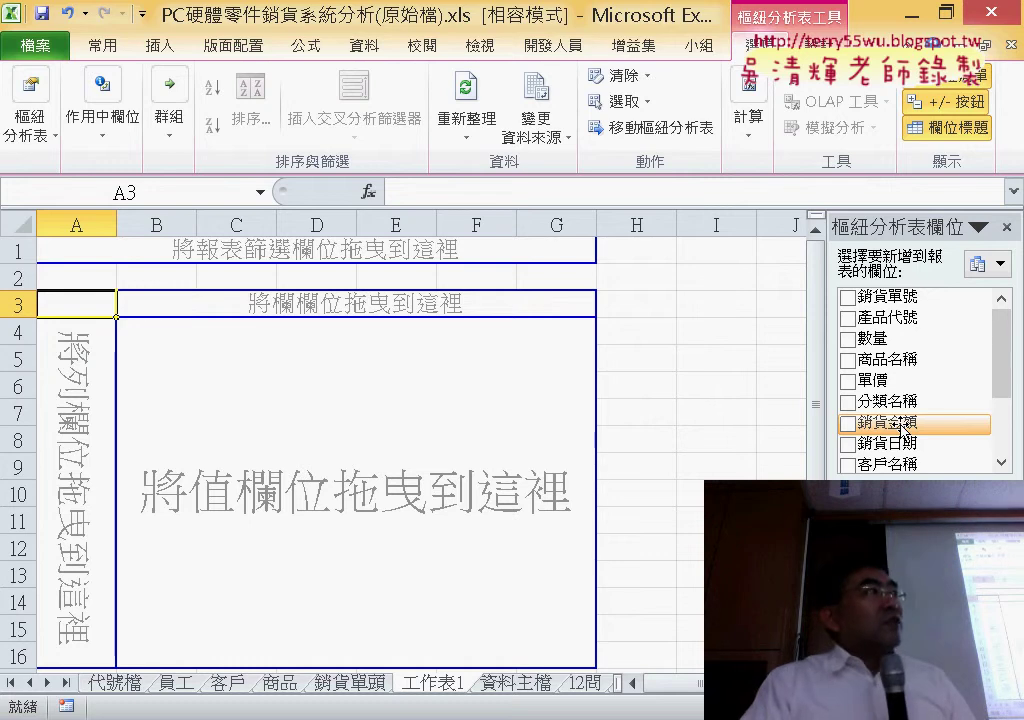
left_click_drag(902, 428, 975, 500)
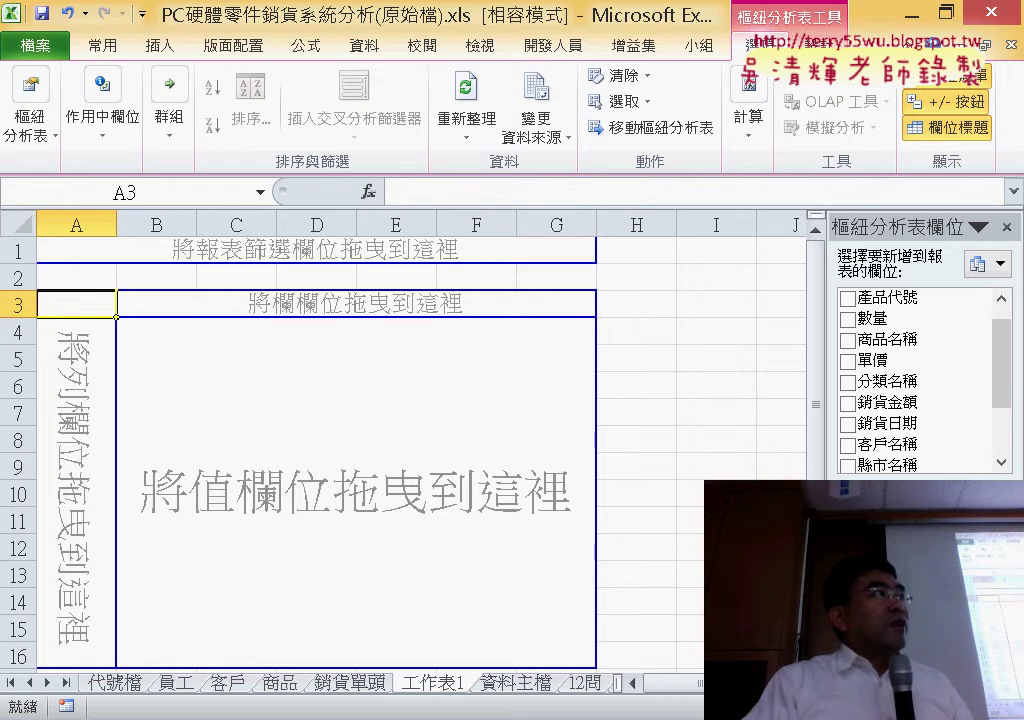
left_click_drag(668, 498, 355, 490)
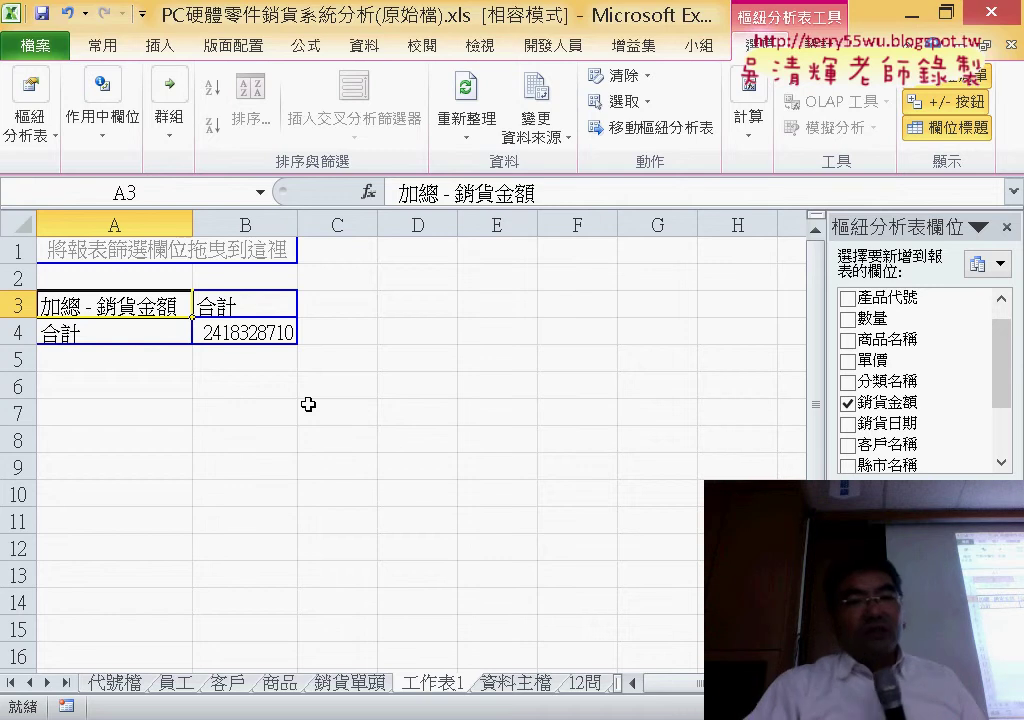
left_click(582, 685)
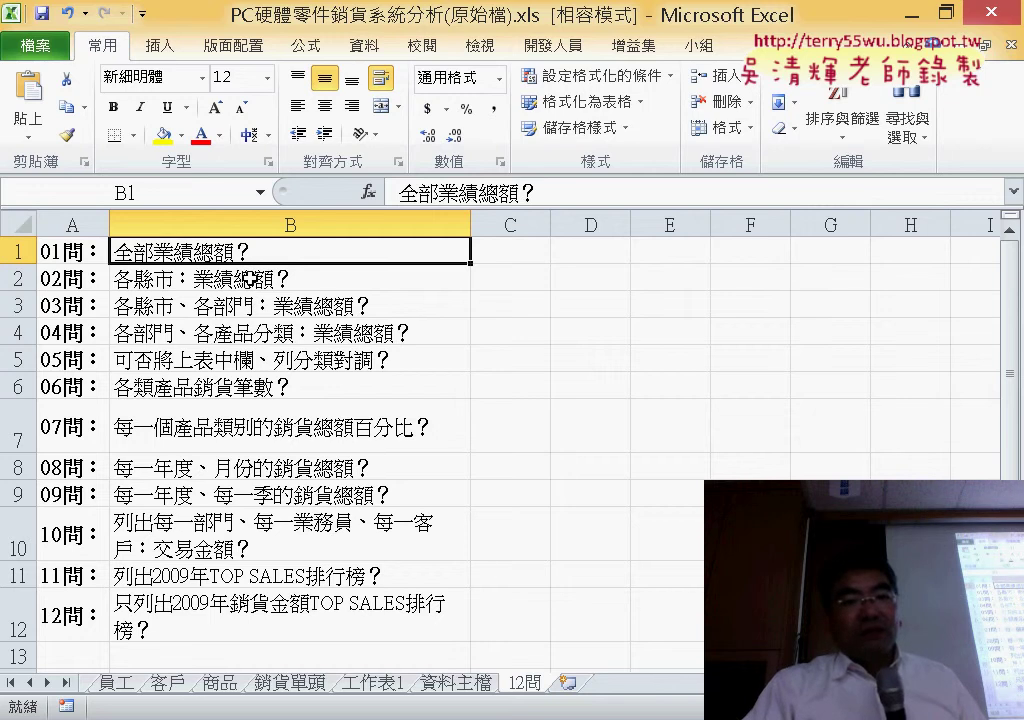
Read question 02 in cell B2, then return to the 工作表1 pivot table.
left_click(312, 280)
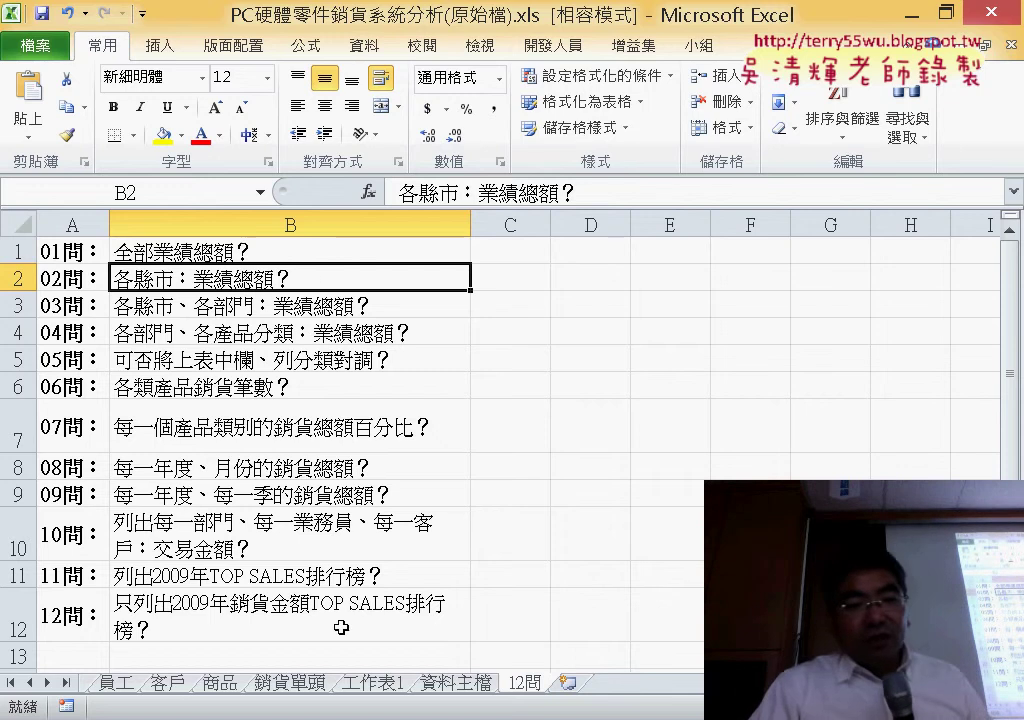
left_click(372, 693)
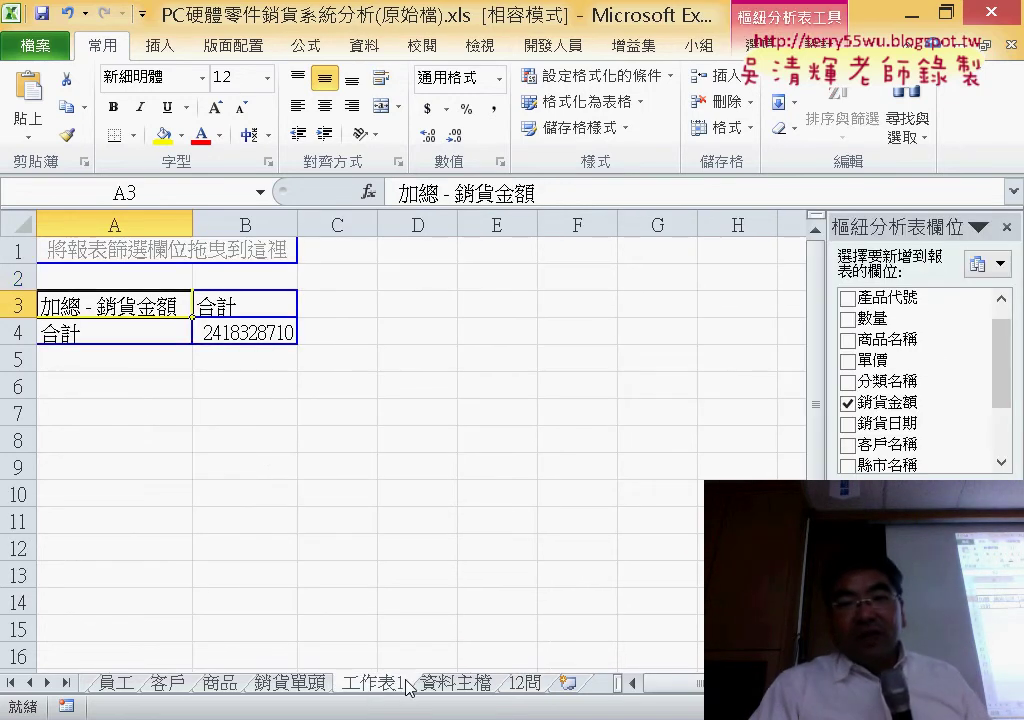
Add 縣市名稱 as row labels, giving nine city totals in B5:B13 with 台北市 highest.
mouse_move(1012, 371)
left_mouse_down()
mouse_move(1014, 358)
mouse_move(1018, 430)
left_mouse_up()
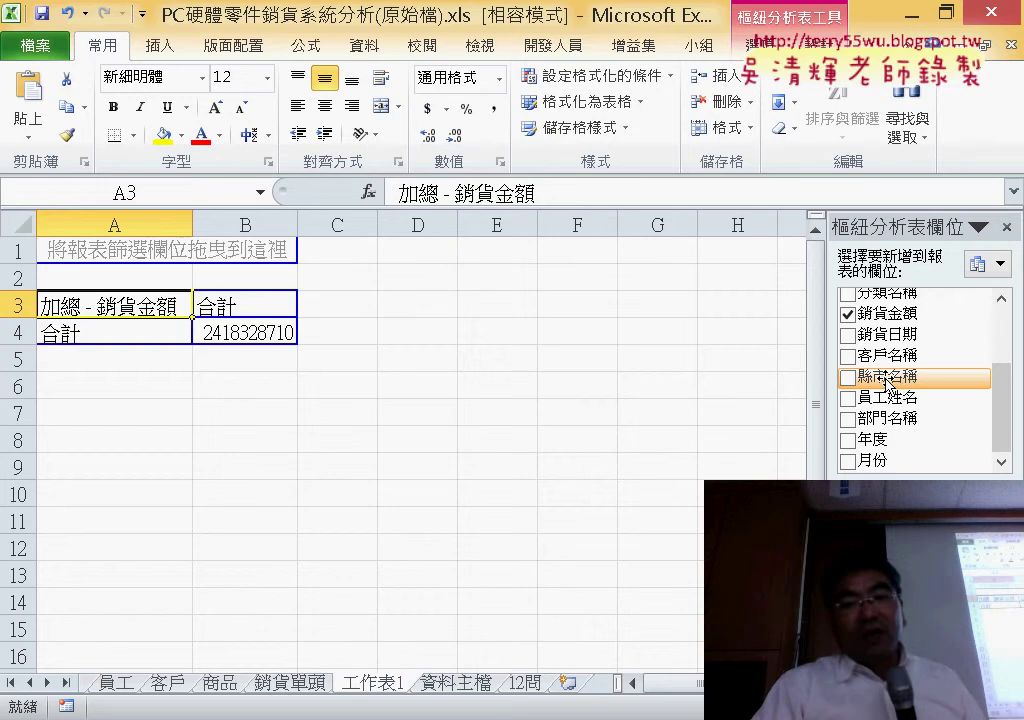
left_click_drag(886, 384, 870, 600)
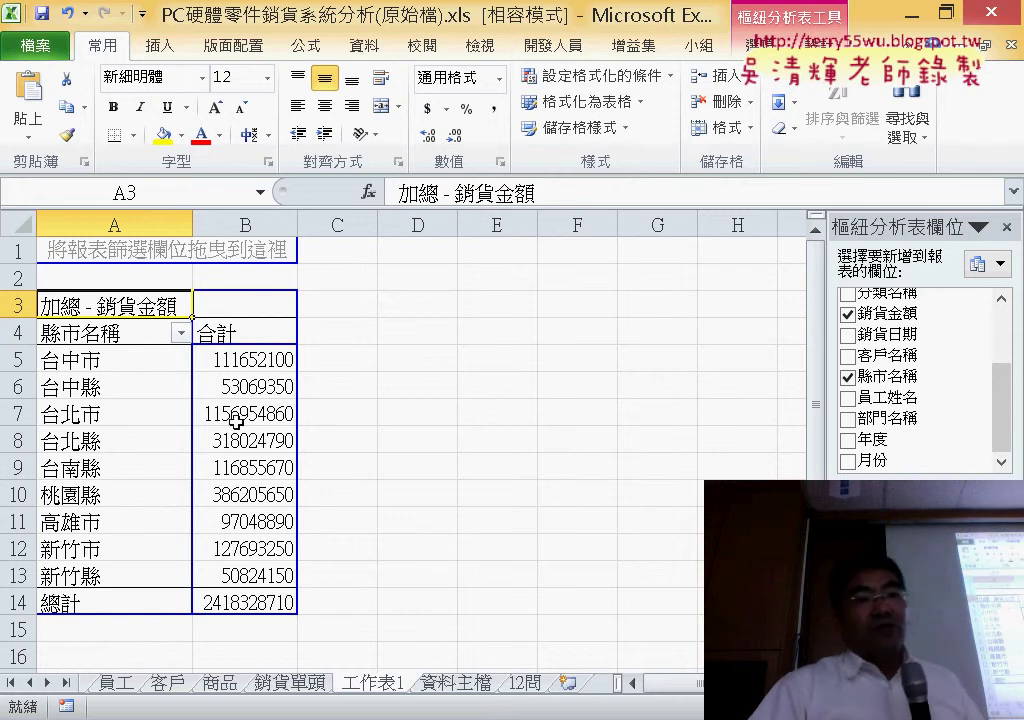
left_click_drag(249, 365, 268, 577)
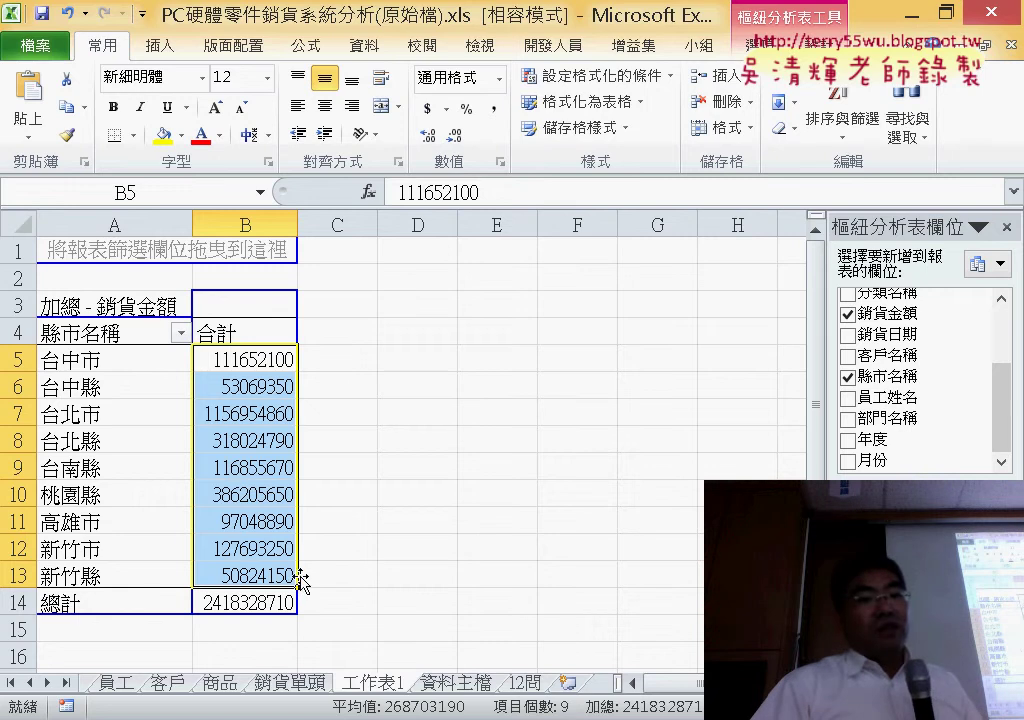
left_click_drag(247, 359, 266, 577)
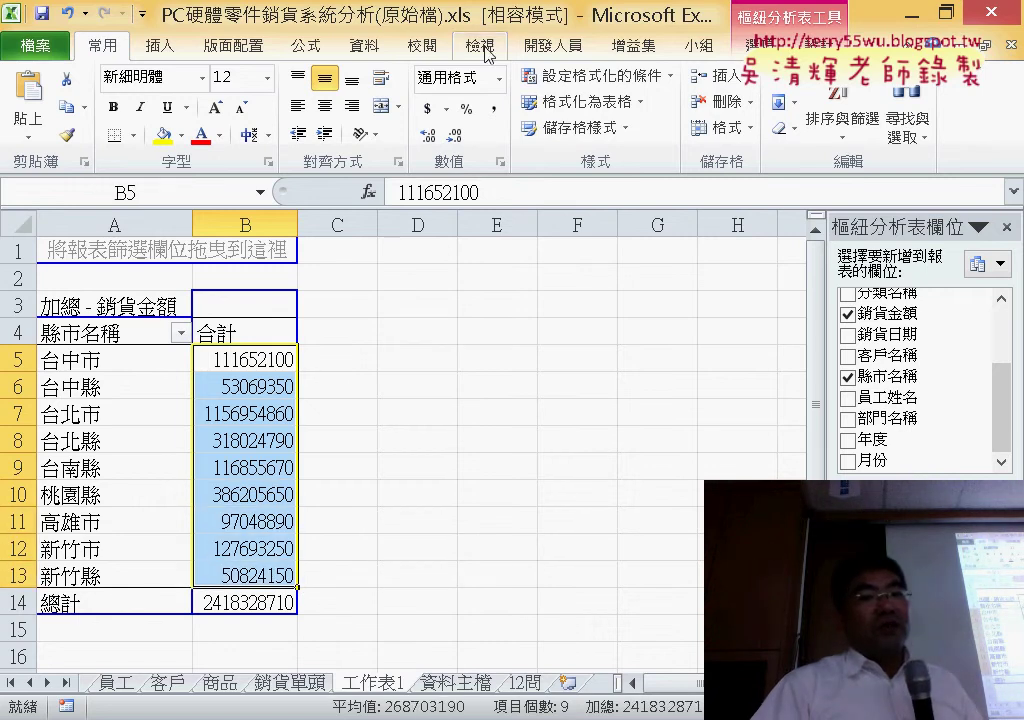
left_click(368, 50)
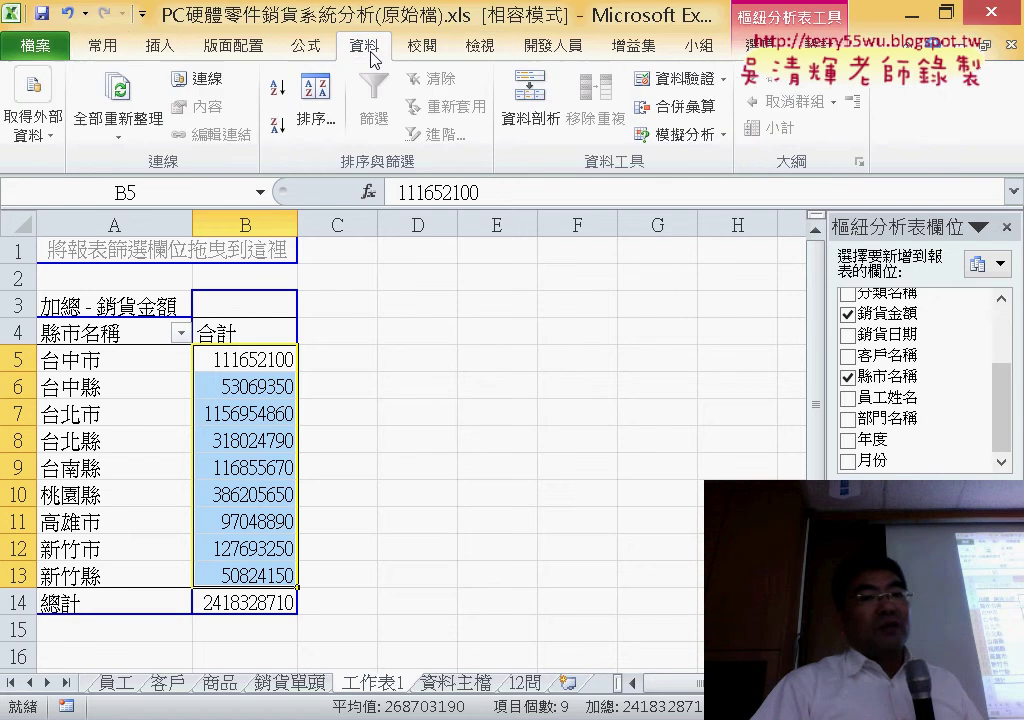
left_click(283, 129)
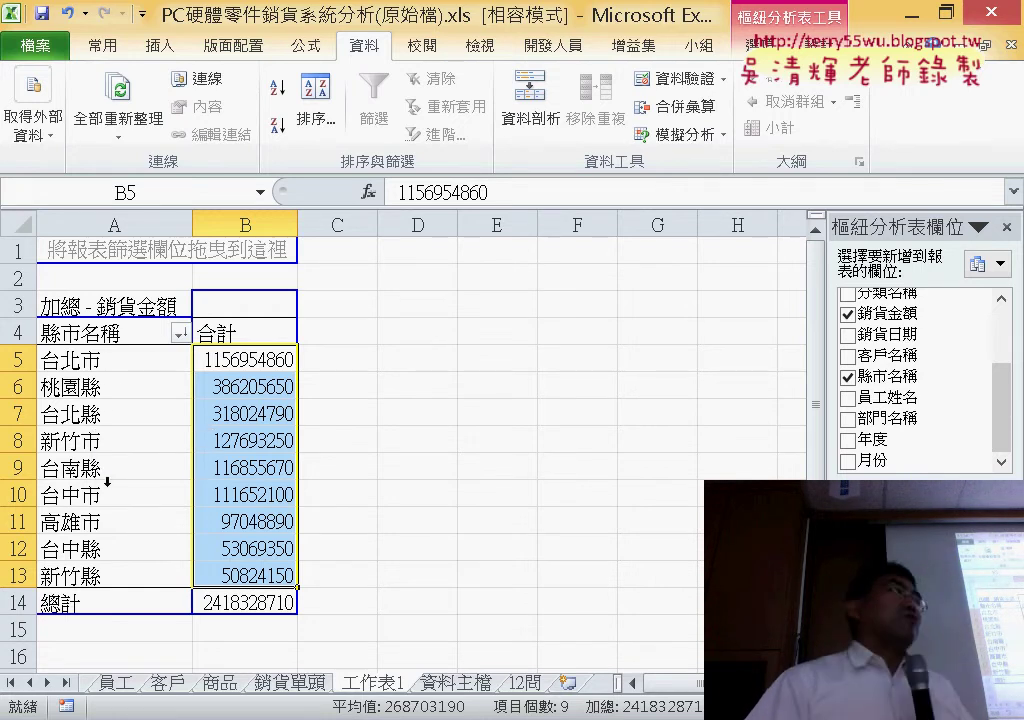
left_click(180, 335)
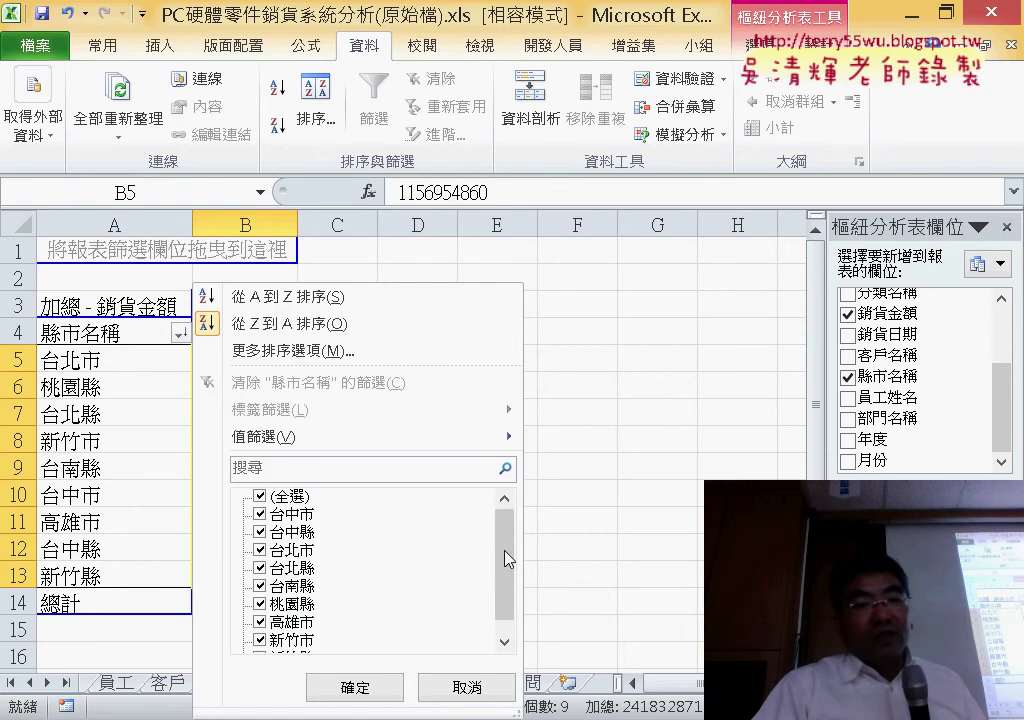
left_click(260, 497)
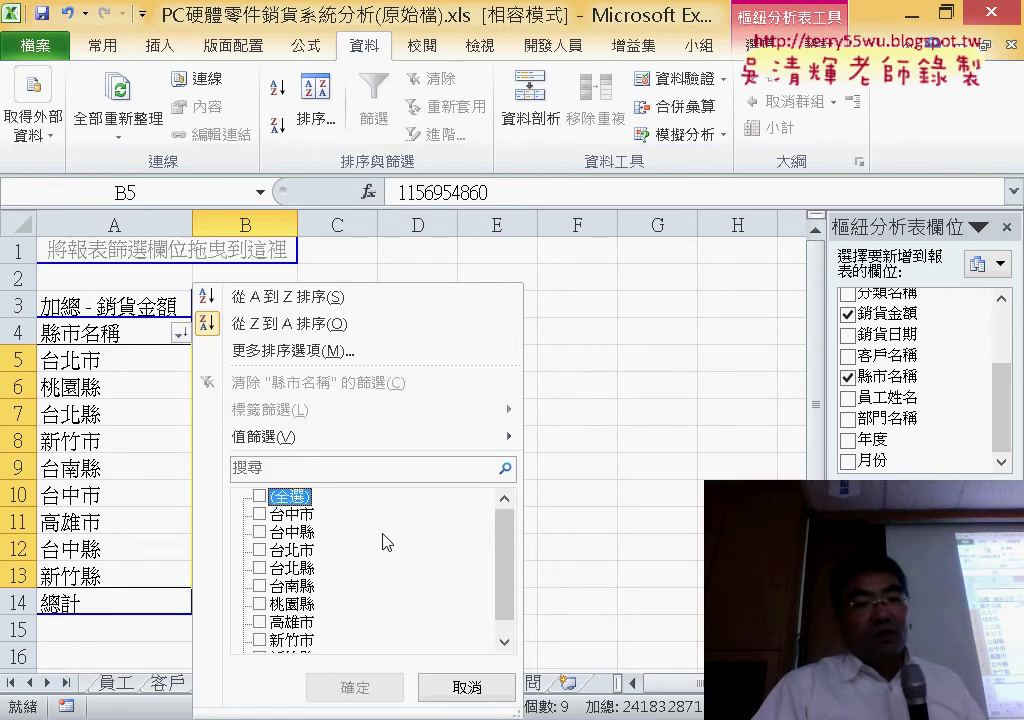
scroll(395, 552, "down", 1)
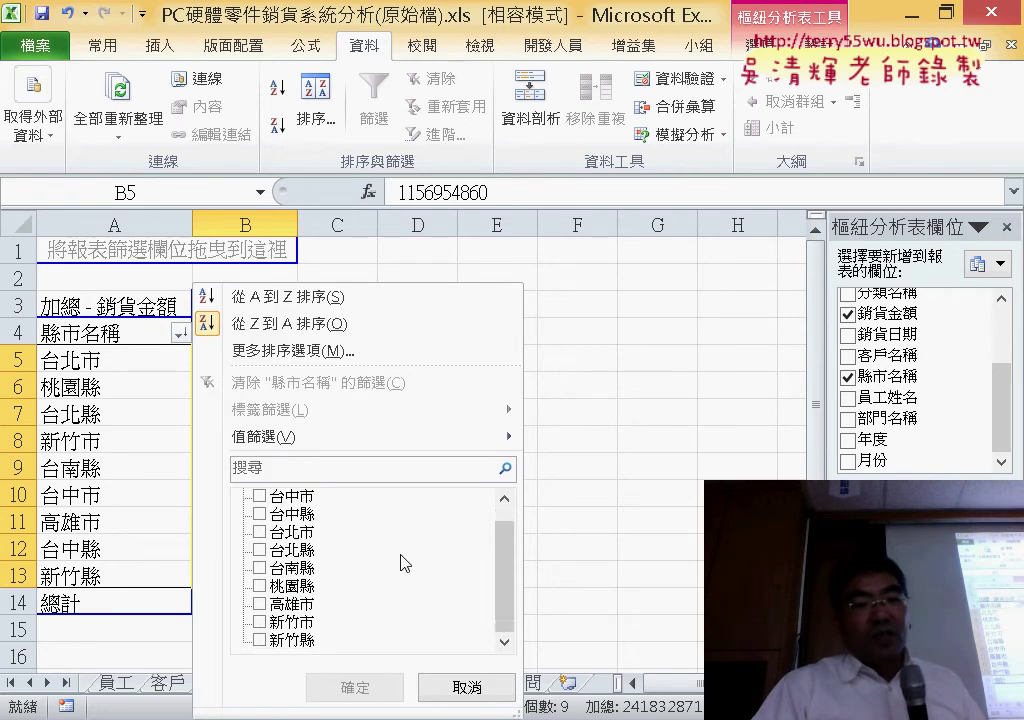
left_click(261, 533)
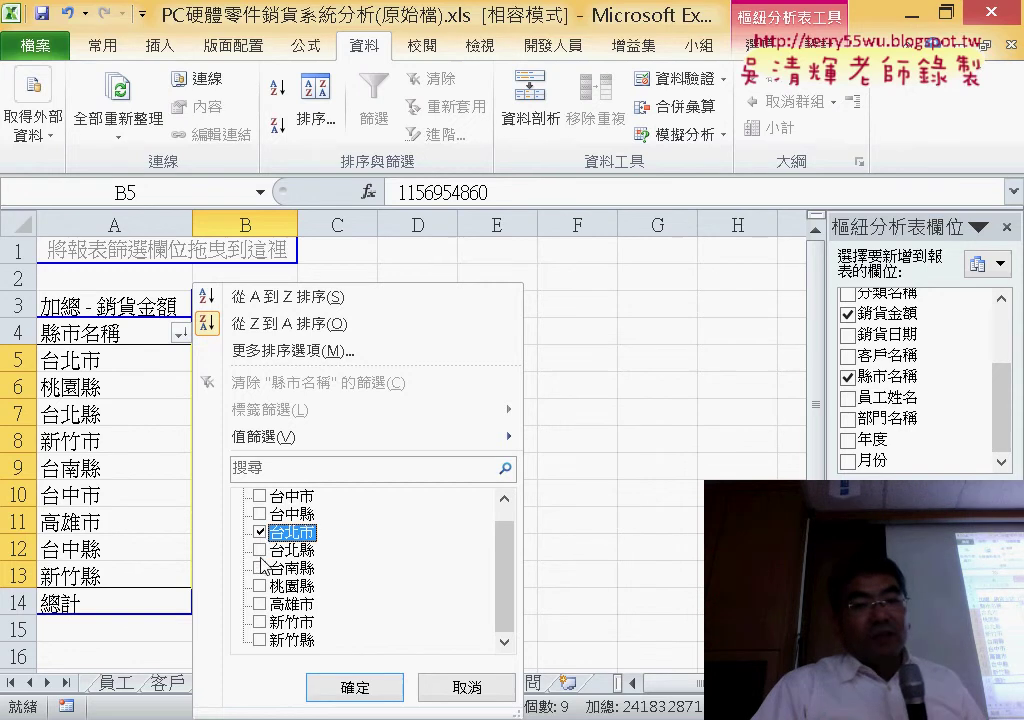
left_click(261, 551)
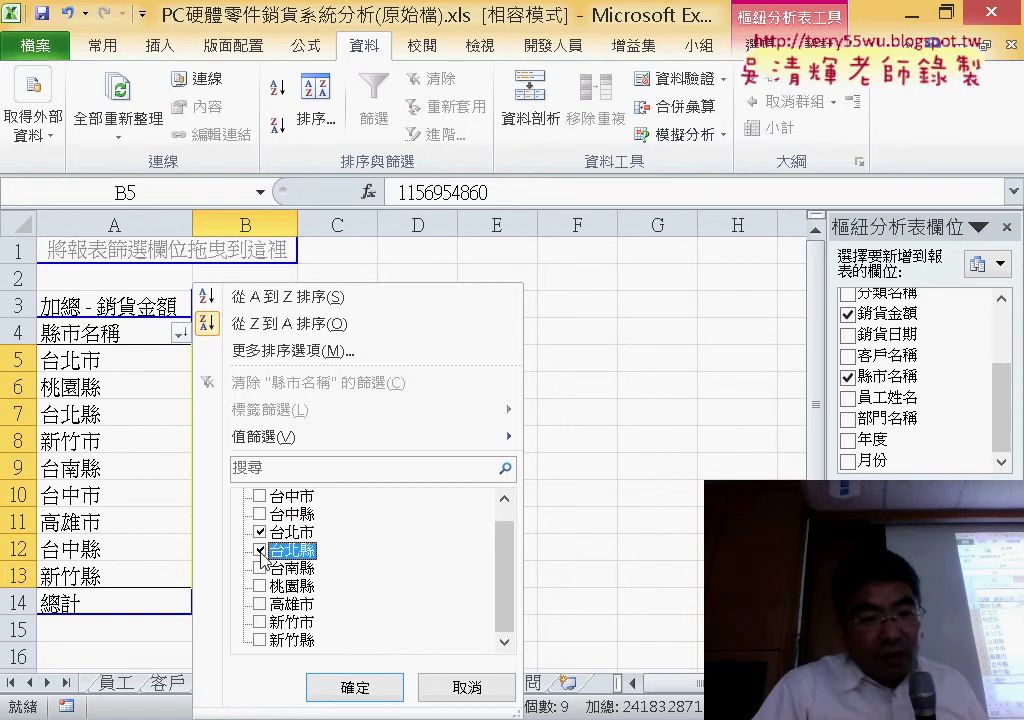
left_click(261, 586)
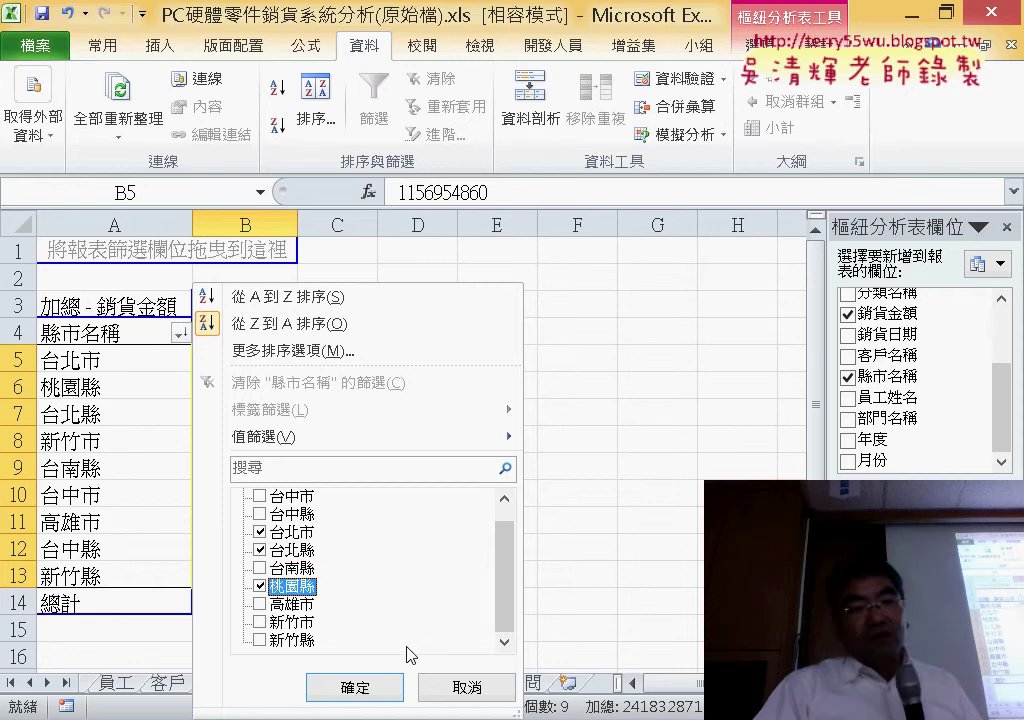
left_click(382, 687)
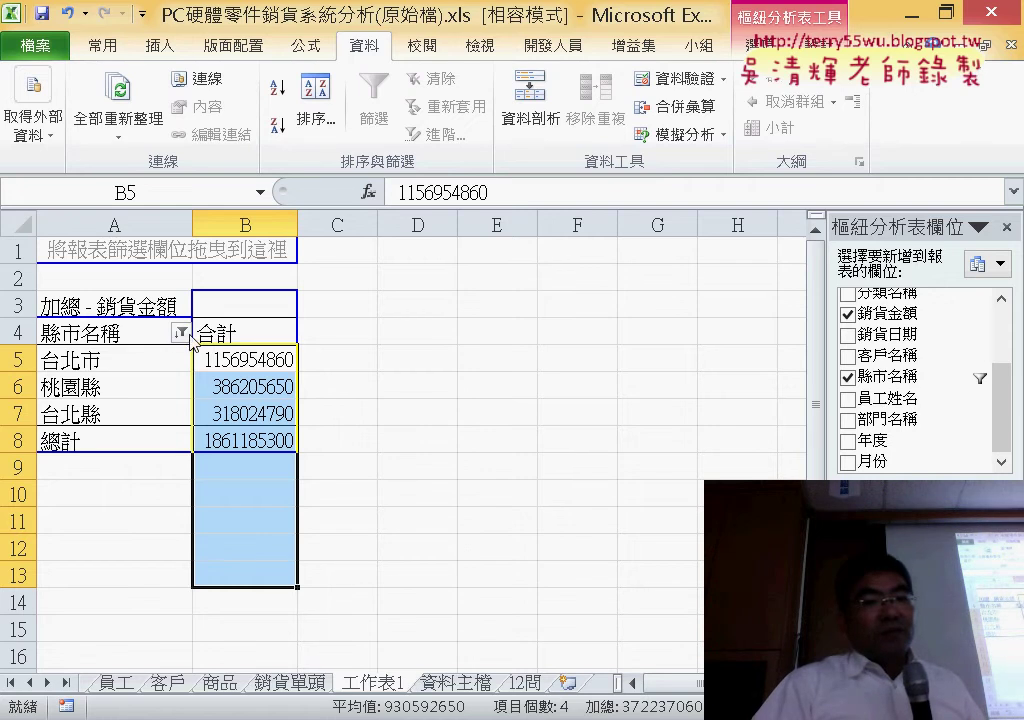
left_click(182, 333)
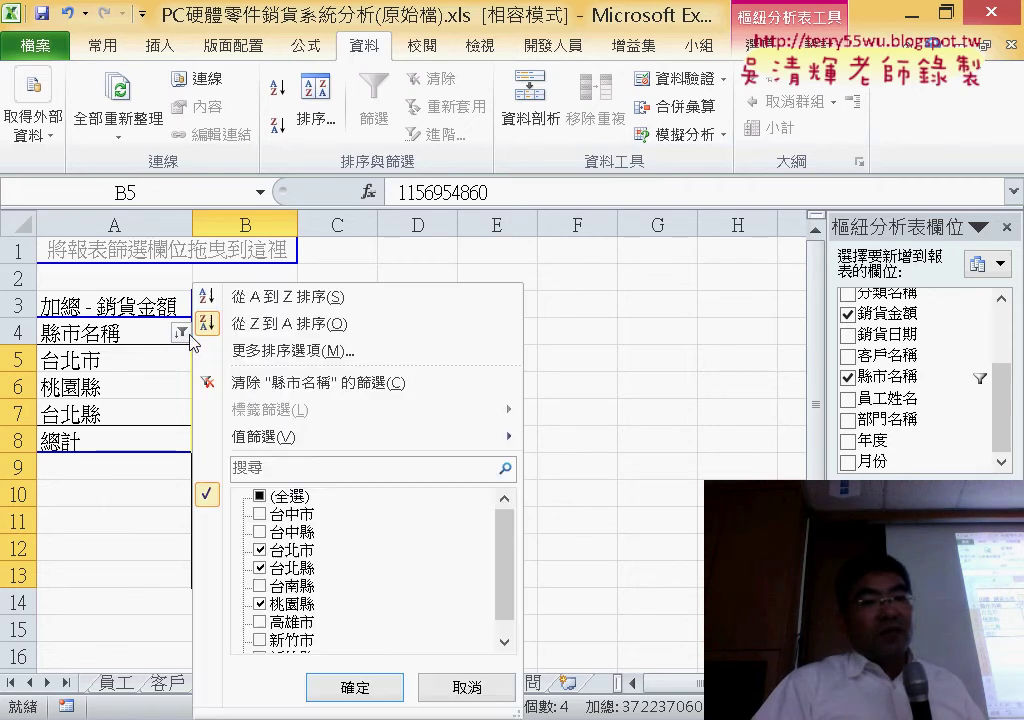
left_click(262, 497)
left_click(366, 686)
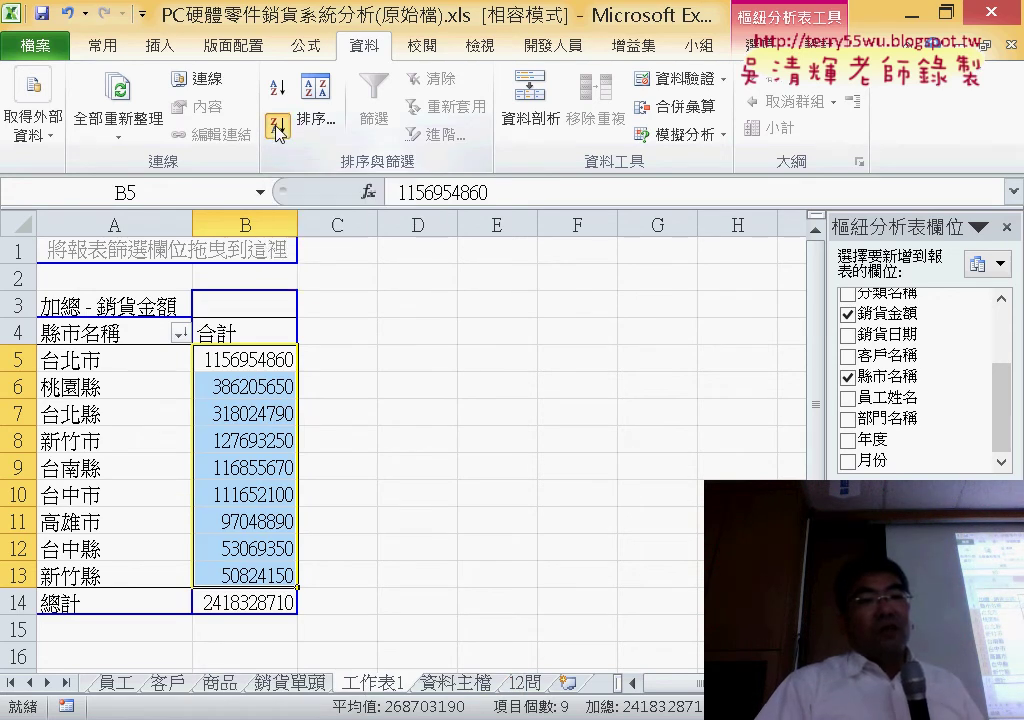
Return the nine counties to name order starting 台中市, no longer ranked by 銷貨金額.
left_click(286, 91)
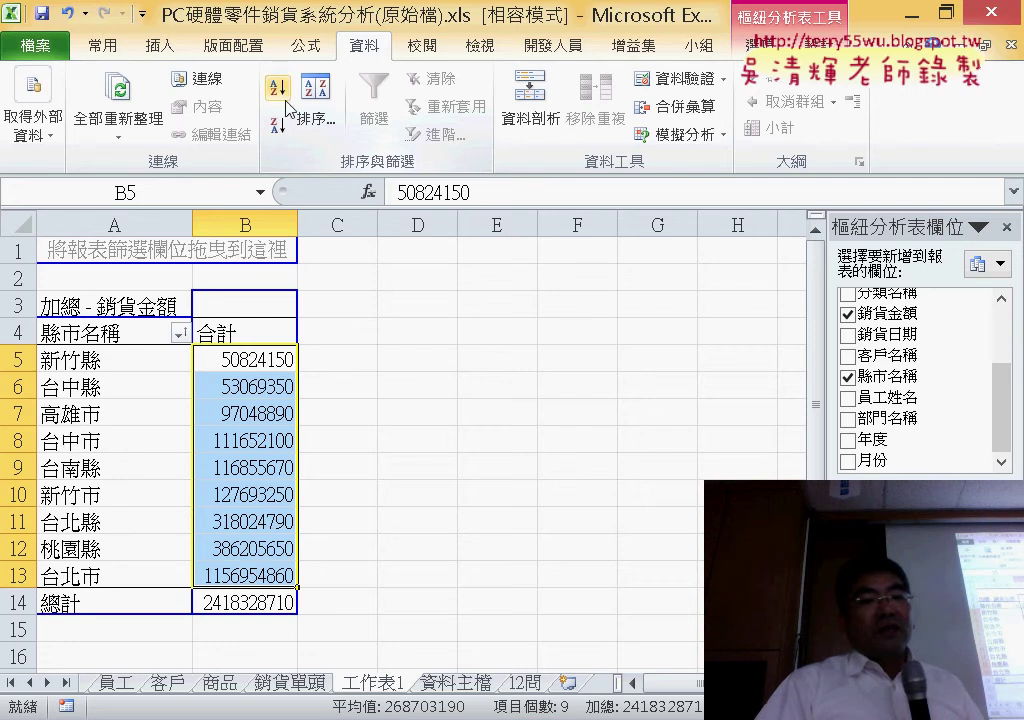
left_click(278, 124)
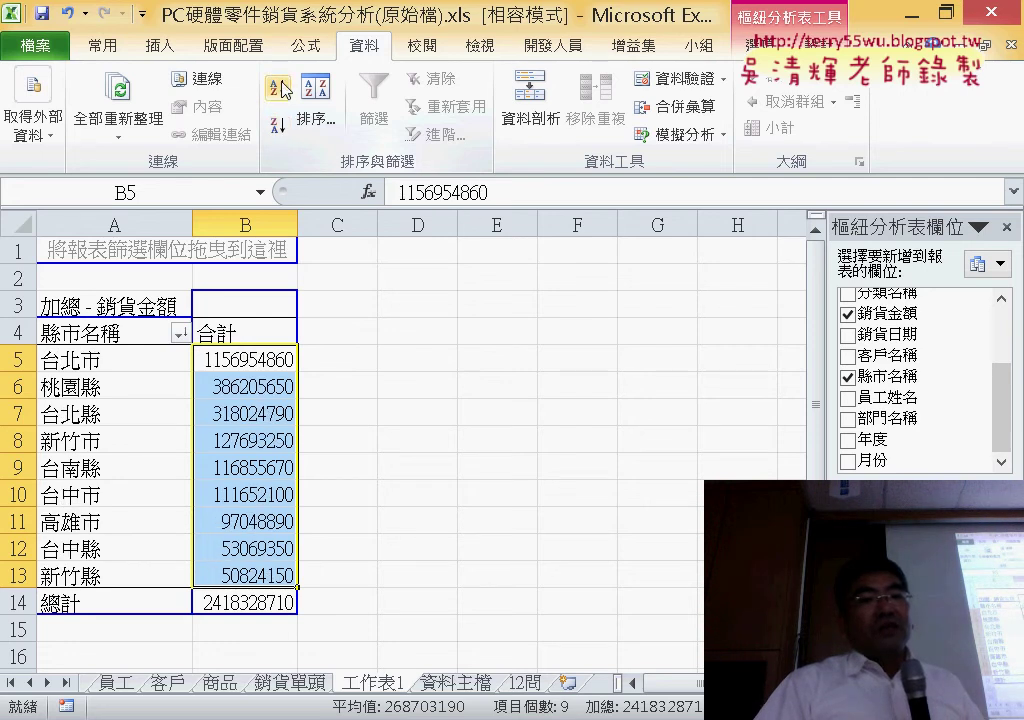
left_click(104, 344)
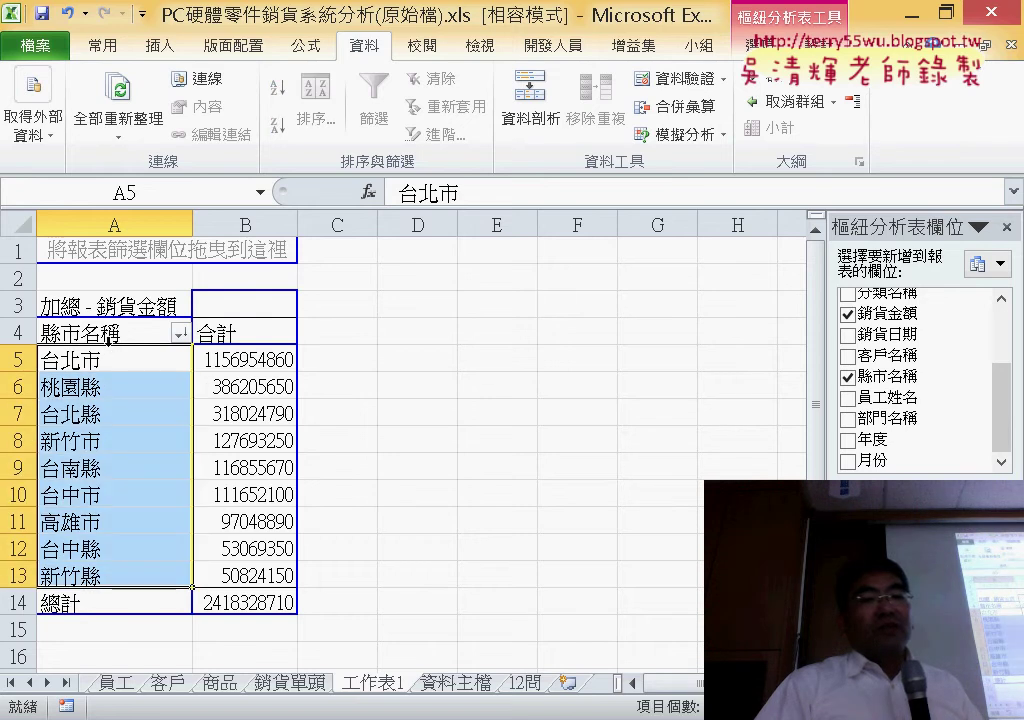
left_click(146, 360)
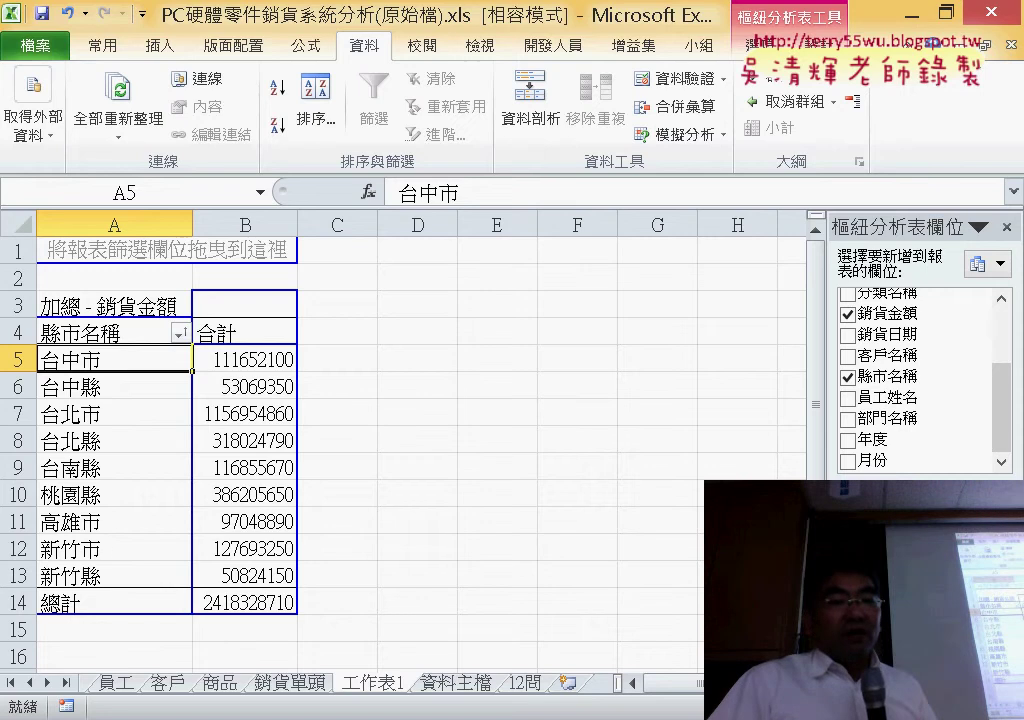
left_click(527, 684)
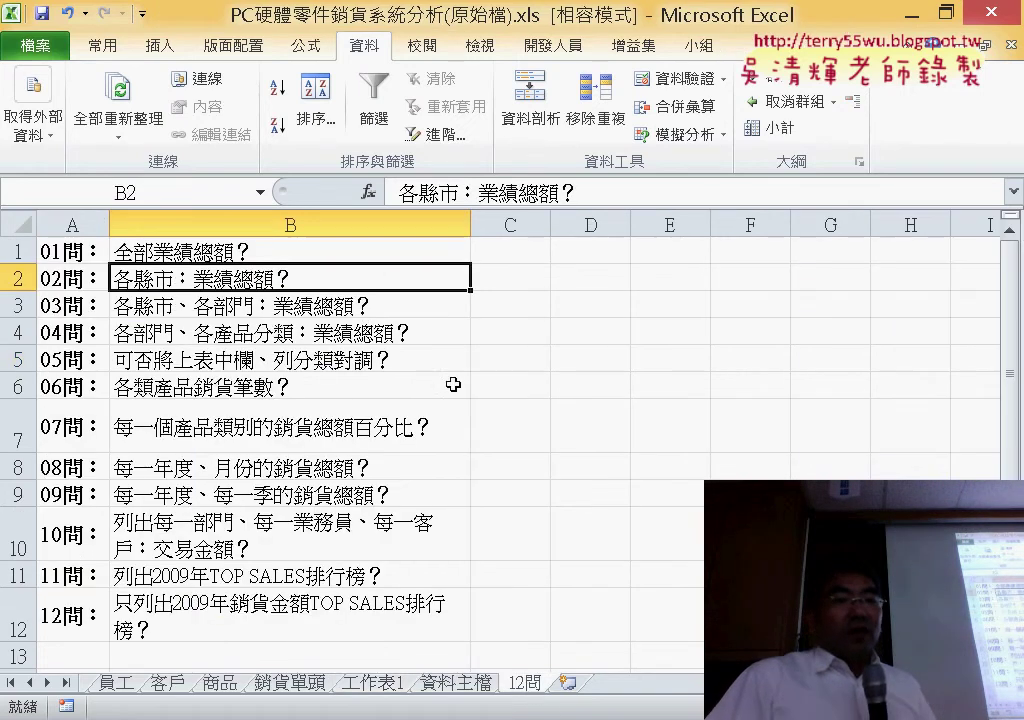
left_click(367, 316)
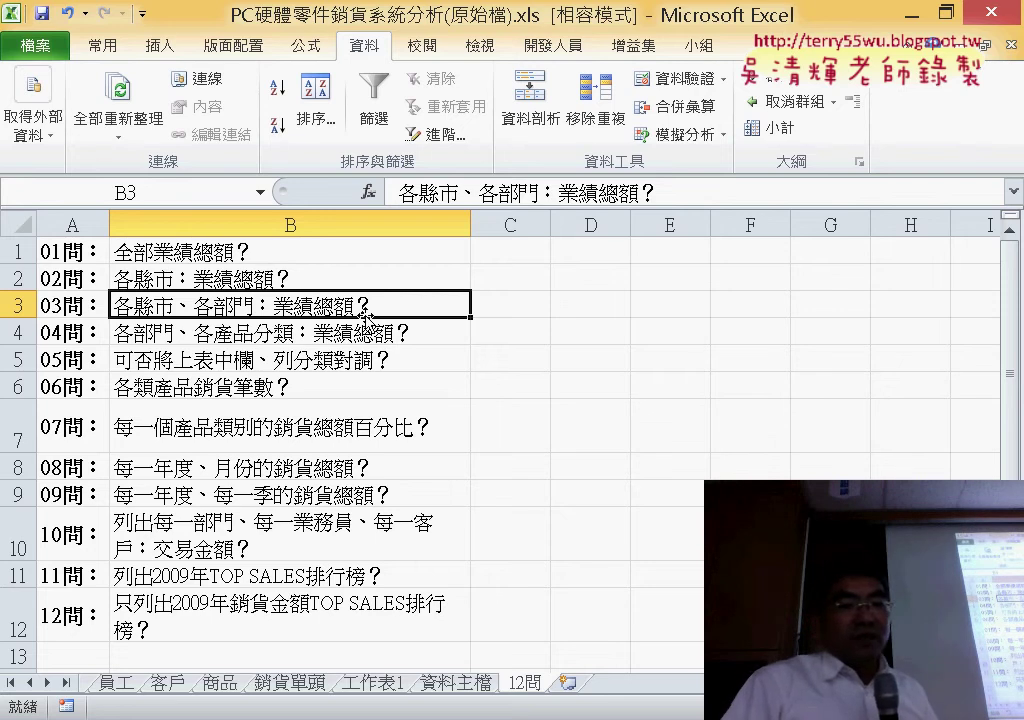
left_click(366, 683)
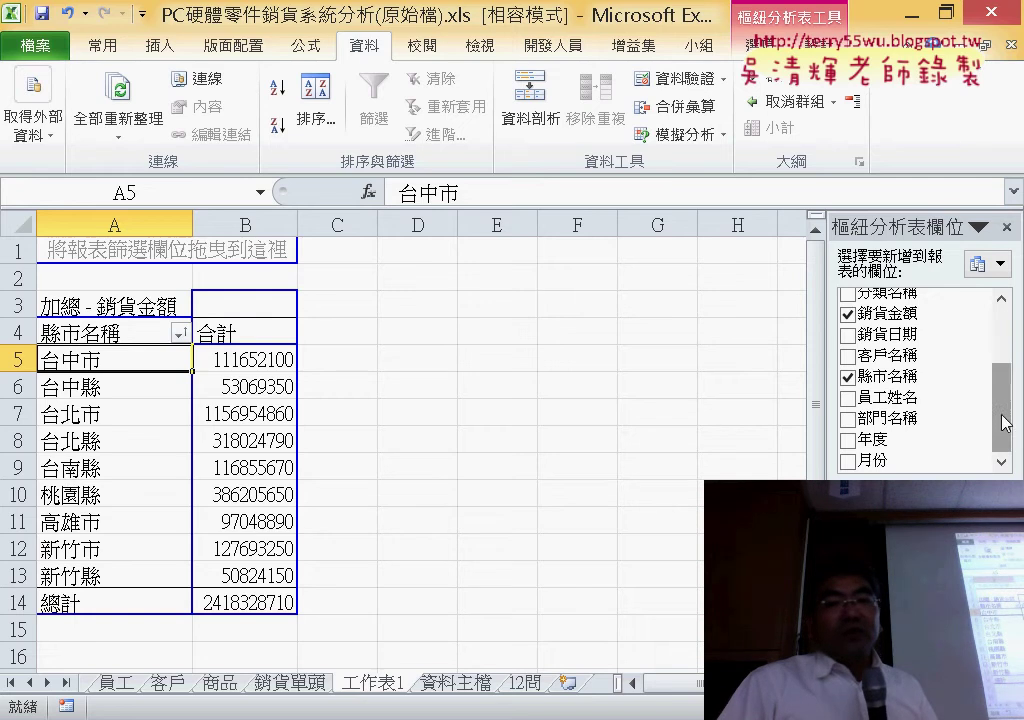
Nest 部門名稱 under 縣市名稱 in the pivot table's row labels.
mouse_move(1002, 410)
left_mouse_down()
mouse_move(1010, 368)
mouse_move(998, 455)
left_mouse_up()
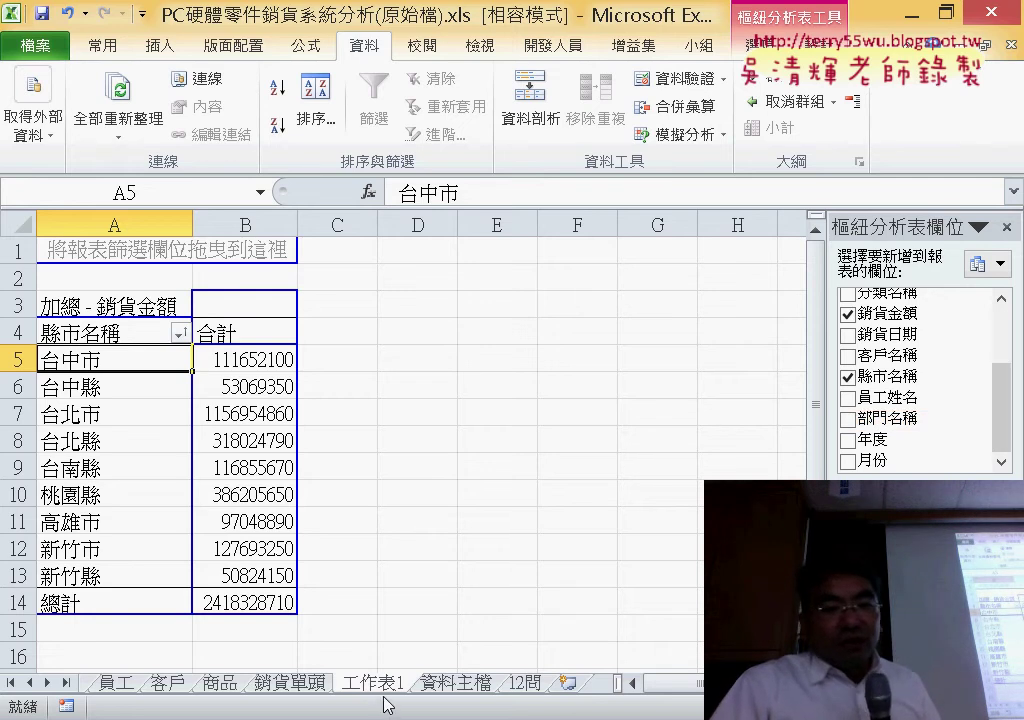
left_click(527, 686)
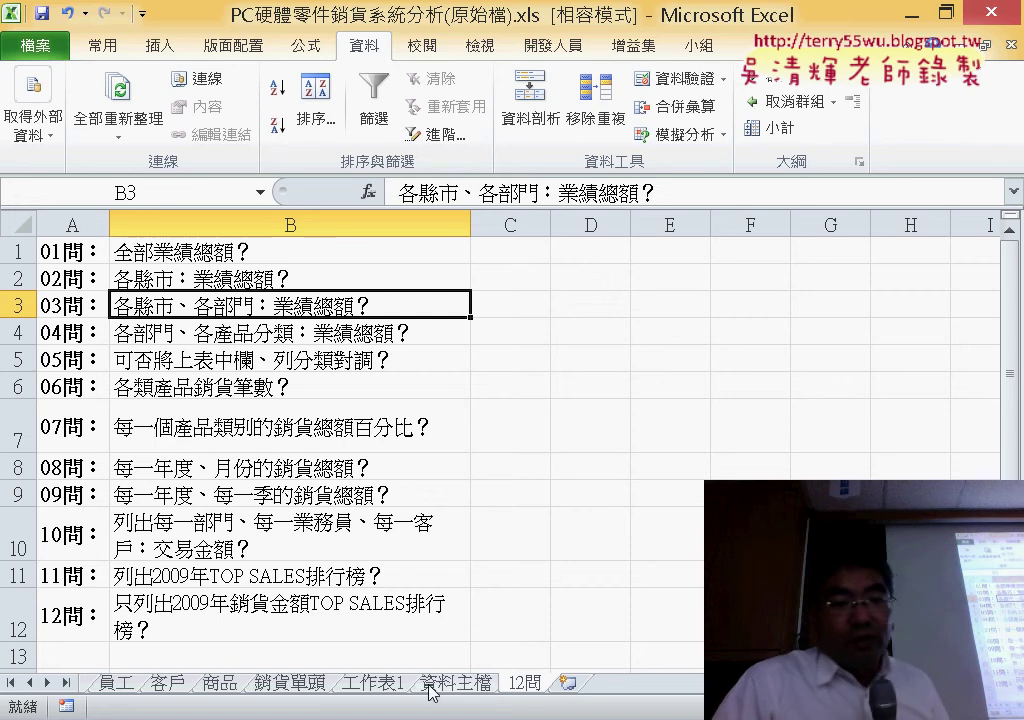
left_click(385, 688)
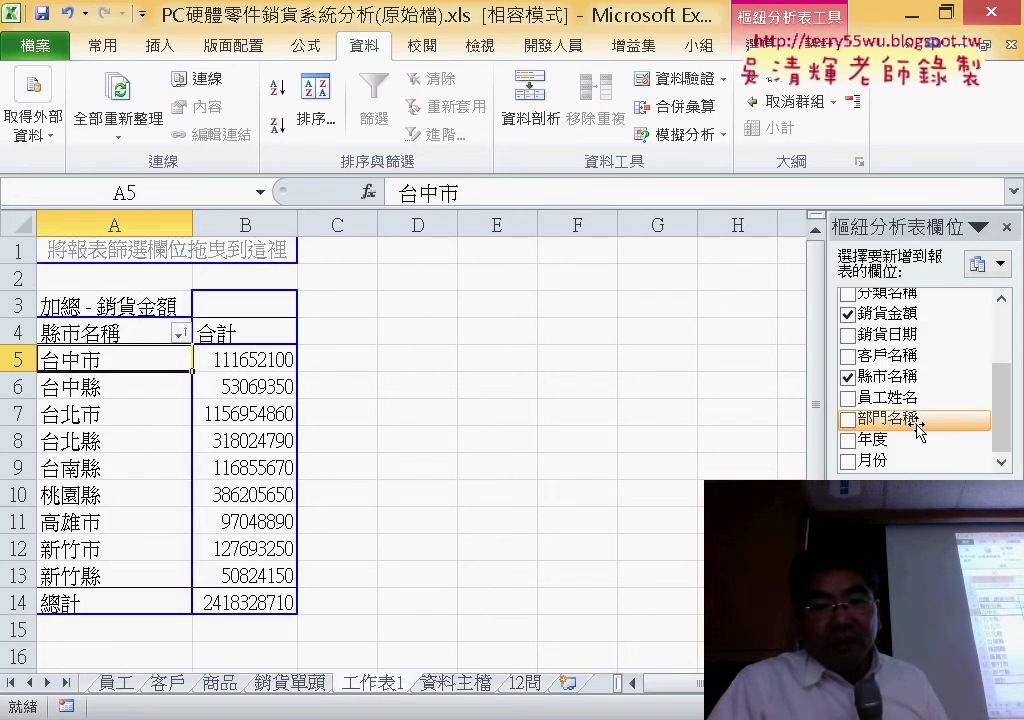
mouse_move(917, 425)
left_mouse_down()
mouse_move(900, 480)
mouse_move(171, 480)
left_mouse_up()
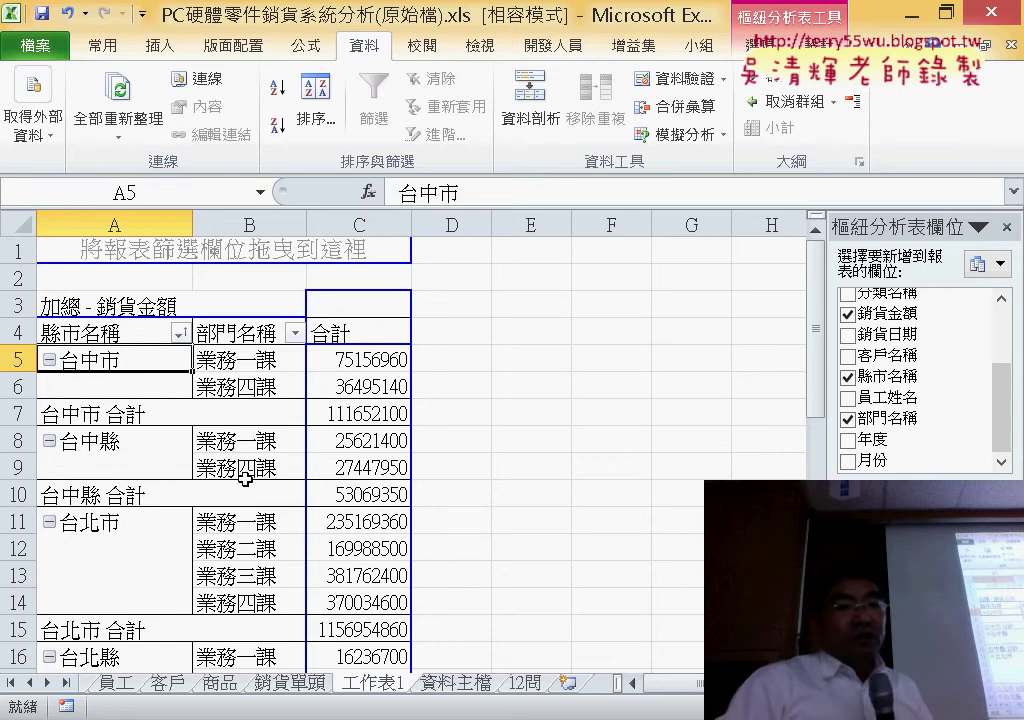
scroll(203, 520, "down", 1)
scroll(250, 445, "down", 1)
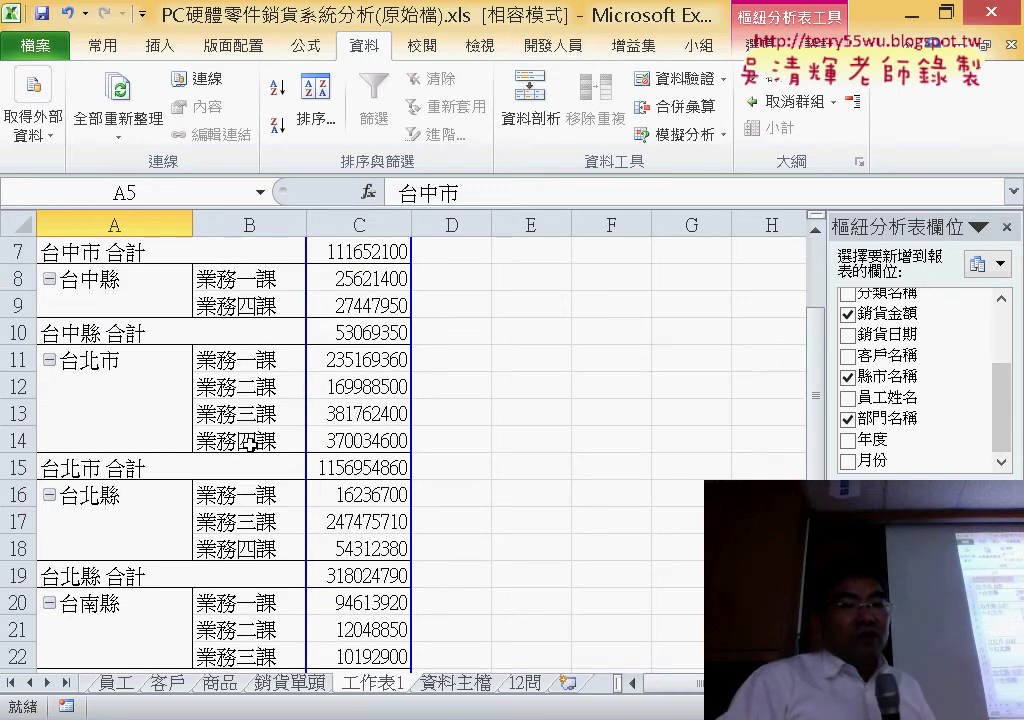
Examine the department rows and the 台中市 合計 subtotal row of 111652100.
left_click_drag(216, 364, 246, 436)
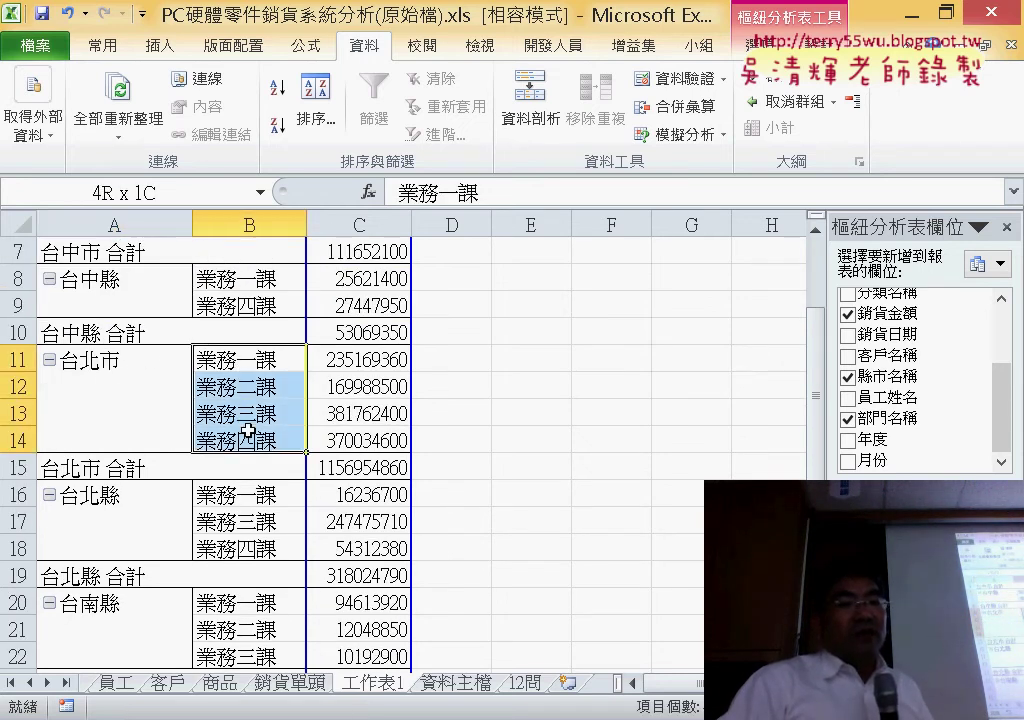
scroll(400, 355, "up", 2)
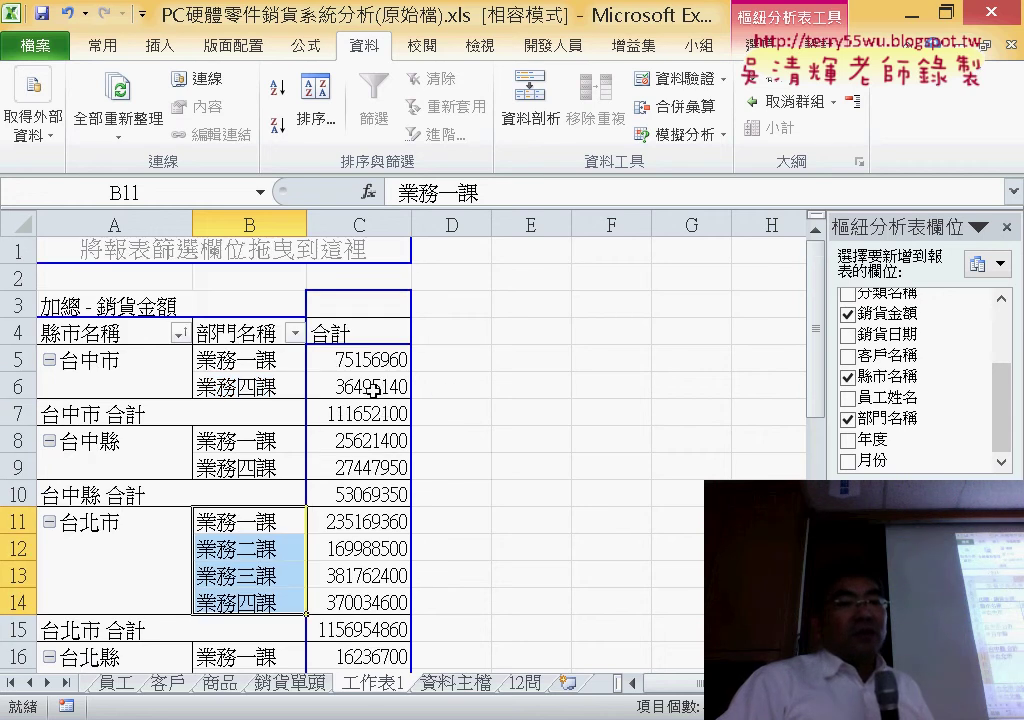
left_click_drag(236, 359, 257, 383)
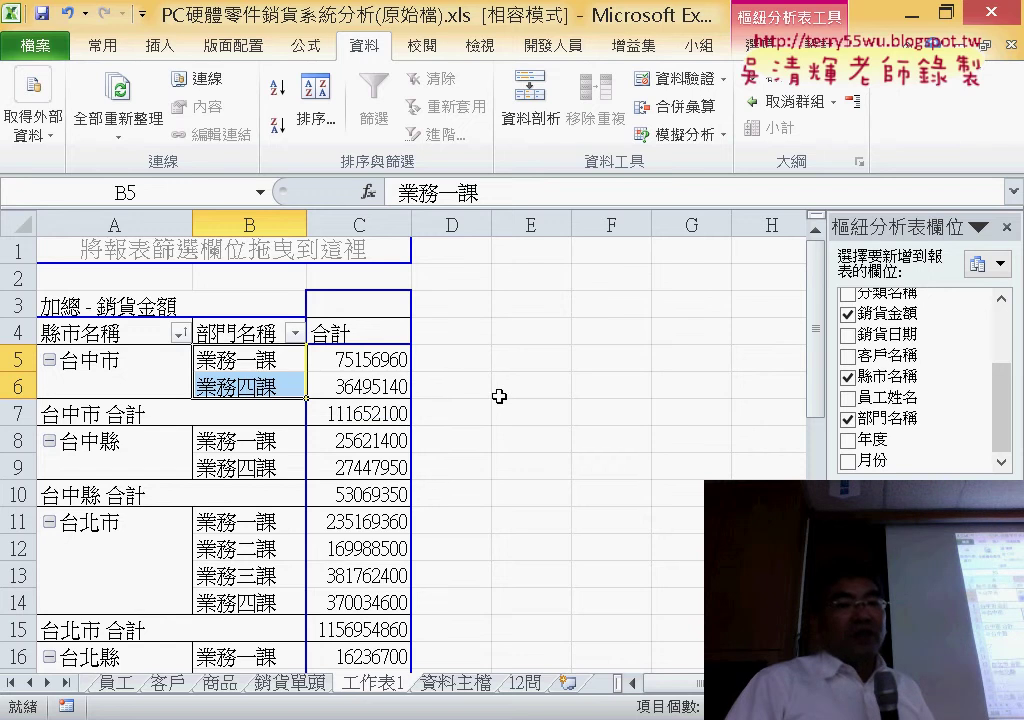
scroll(502, 397, "down", 1)
scroll(165, 295, "down", 1)
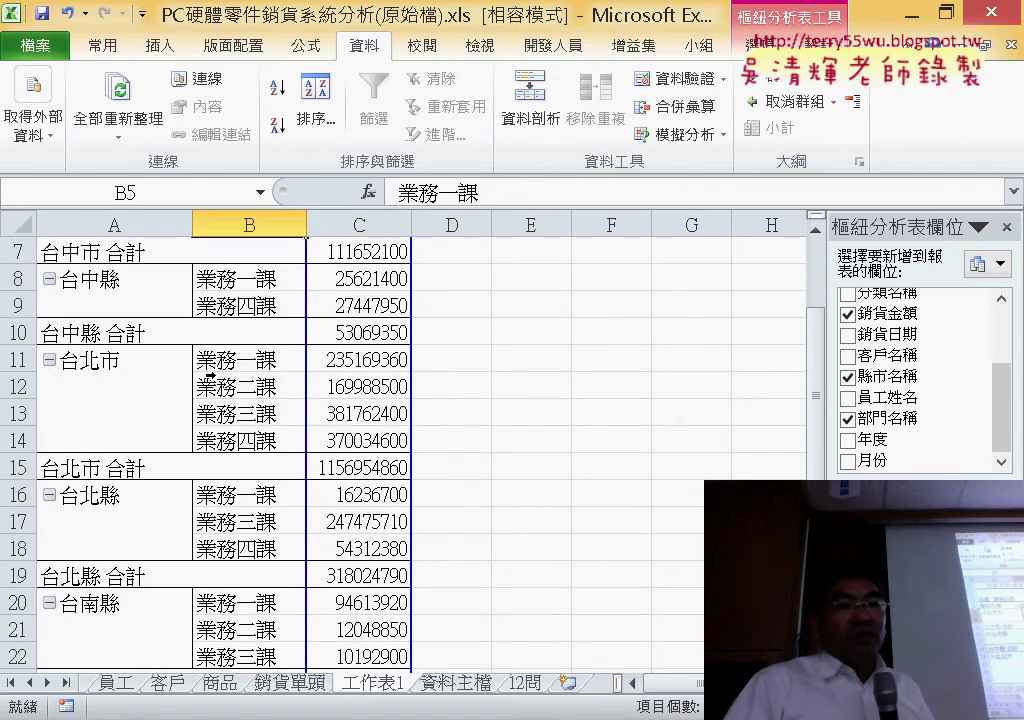
scroll(193, 368, "up", 2)
left_click(117, 414)
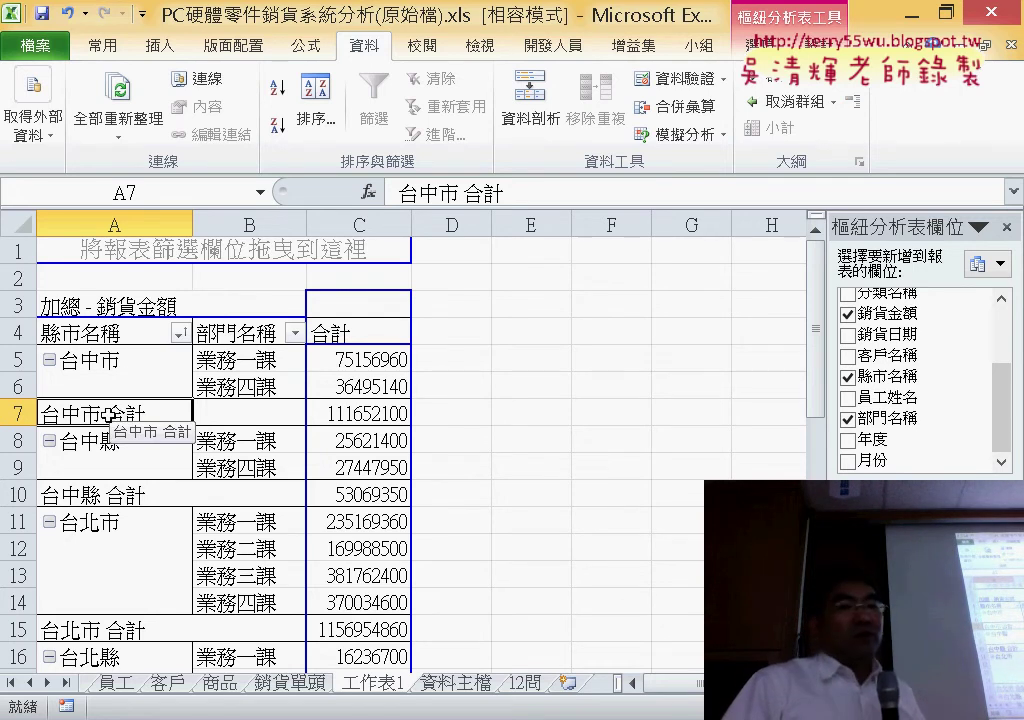
mouse_move(100, 360)
left_mouse_down()
mouse_move(320, 390)
mouse_move(140, 413)
left_mouse_up()
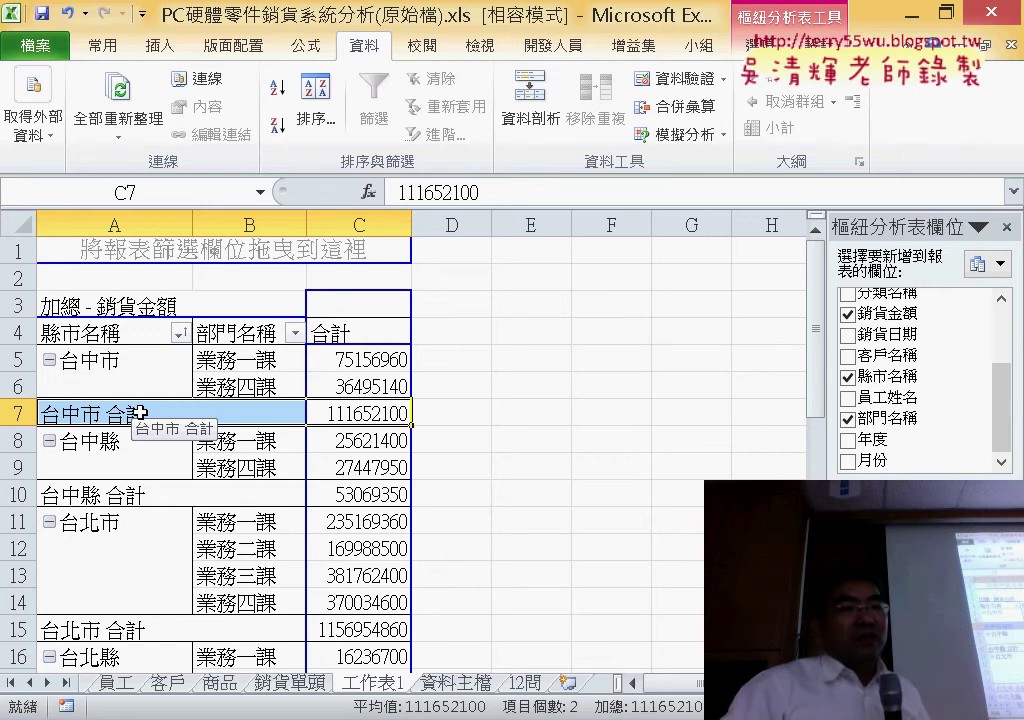
left_click(18, 413)
Remove the per-county 合計 rows by unchecking Subtotal "縣市名稱", then return to 12問.
right_click(210, 420)
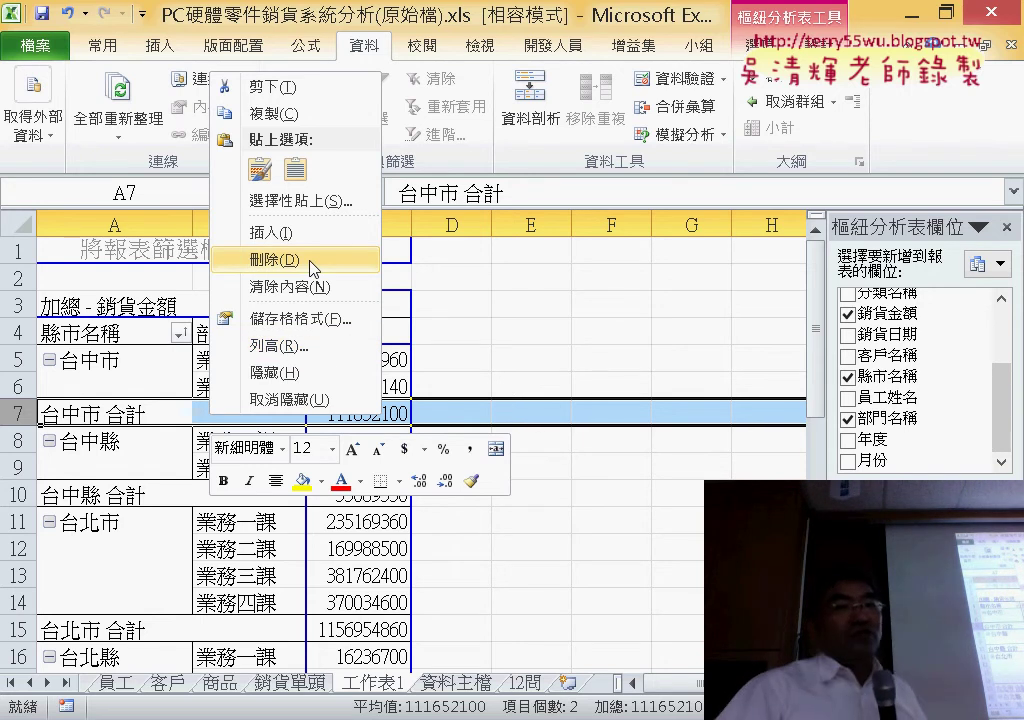
left_click(130, 412)
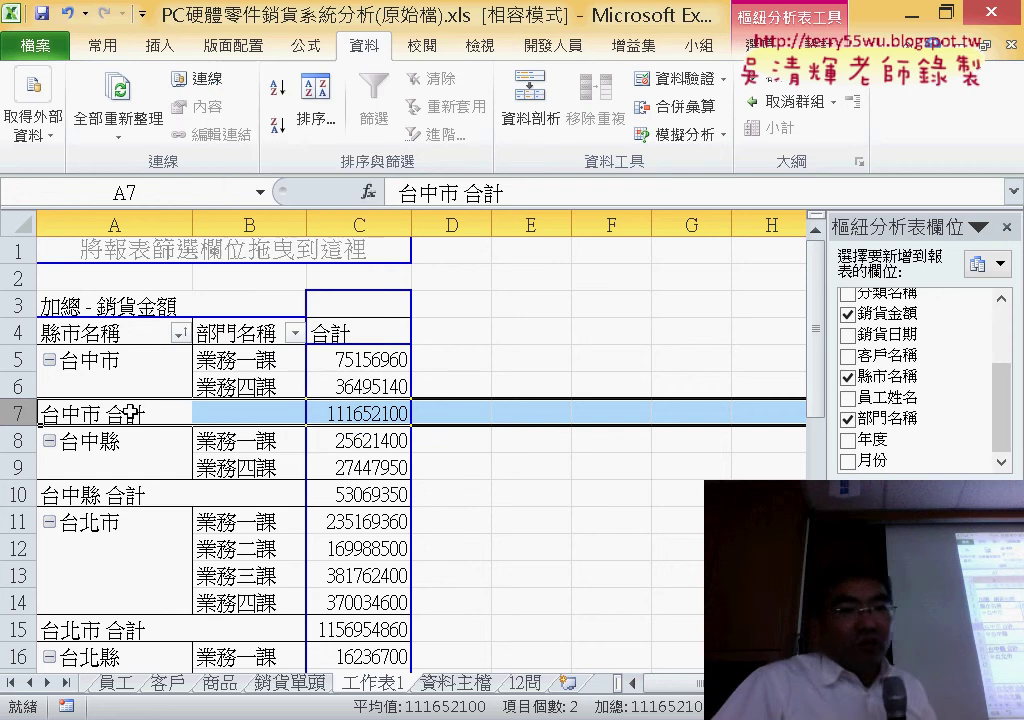
right_click(131, 414)
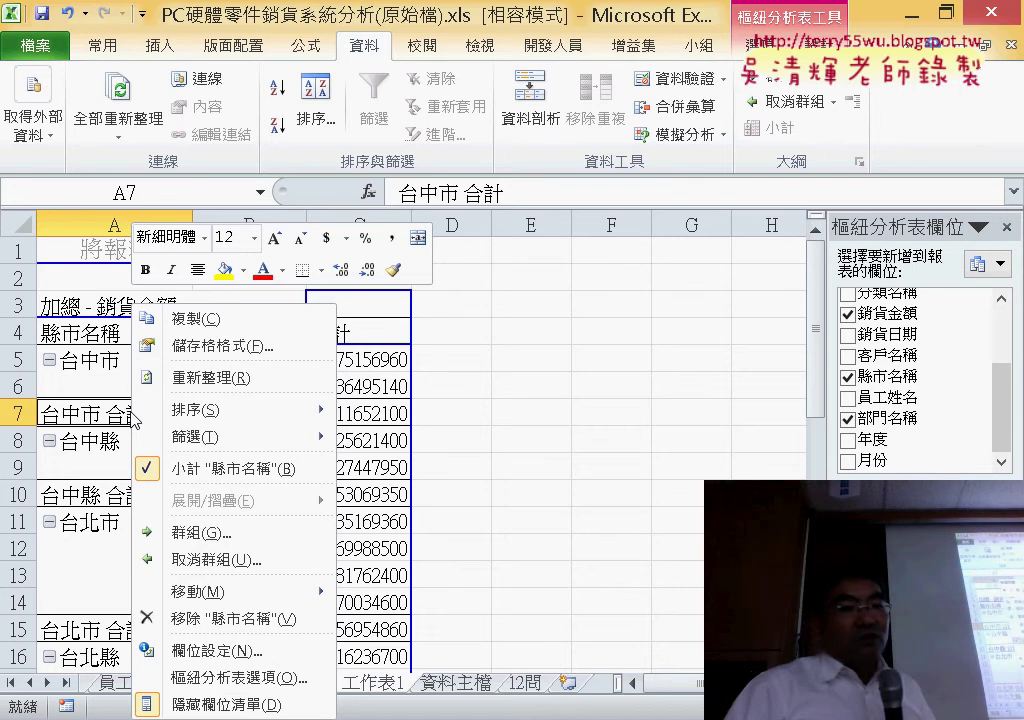
left_click(167, 470)
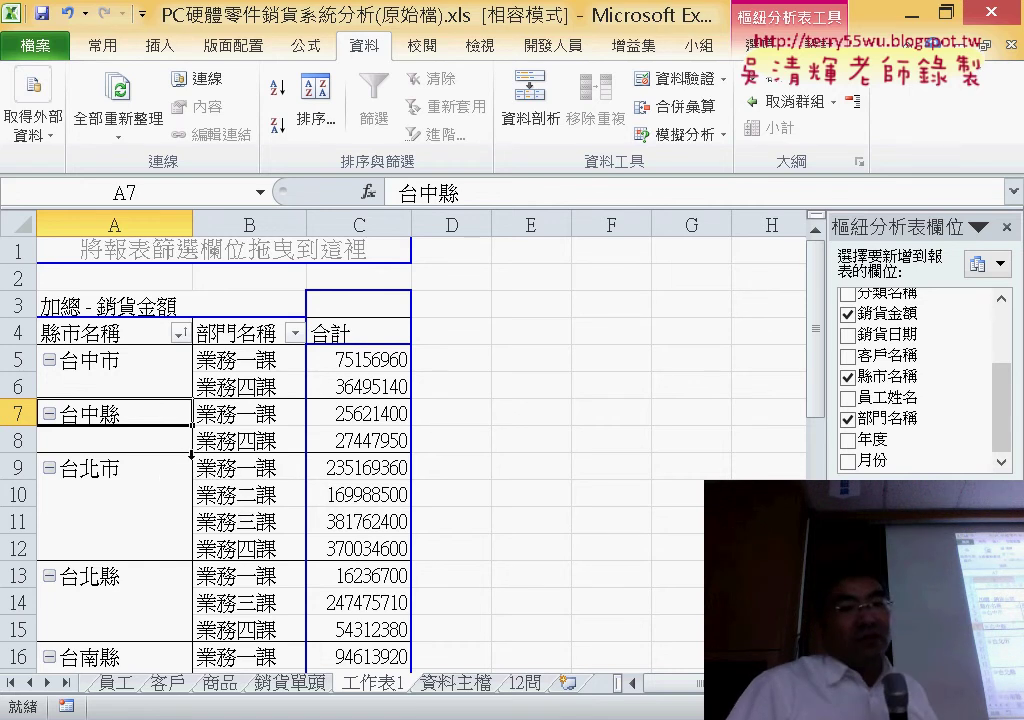
right_click(140, 413)
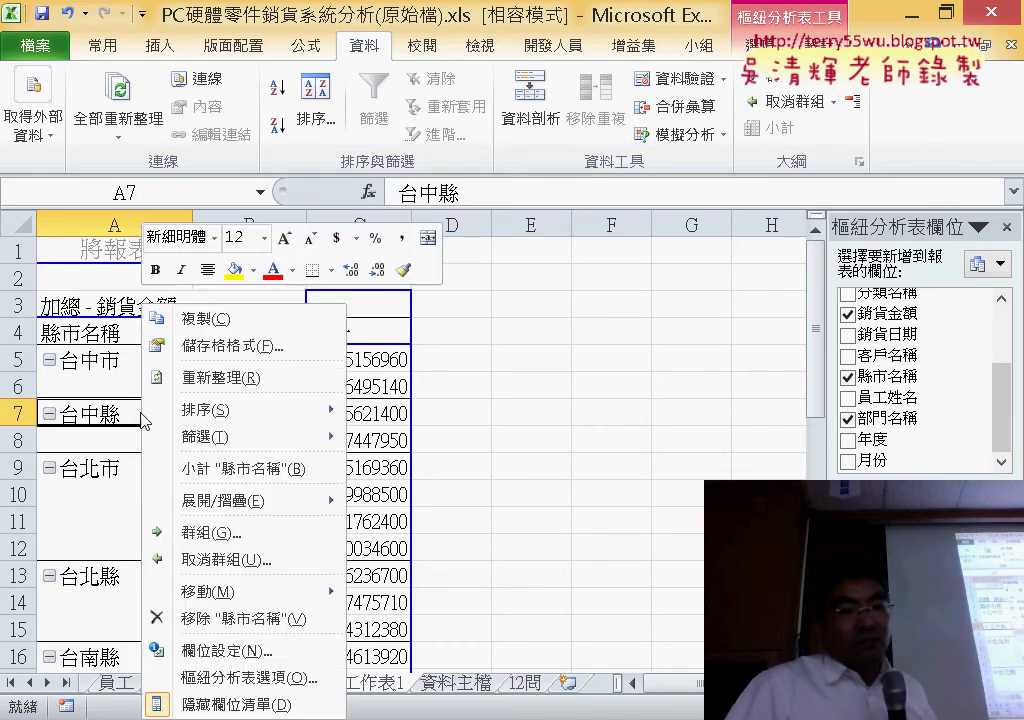
left_click(214, 470)
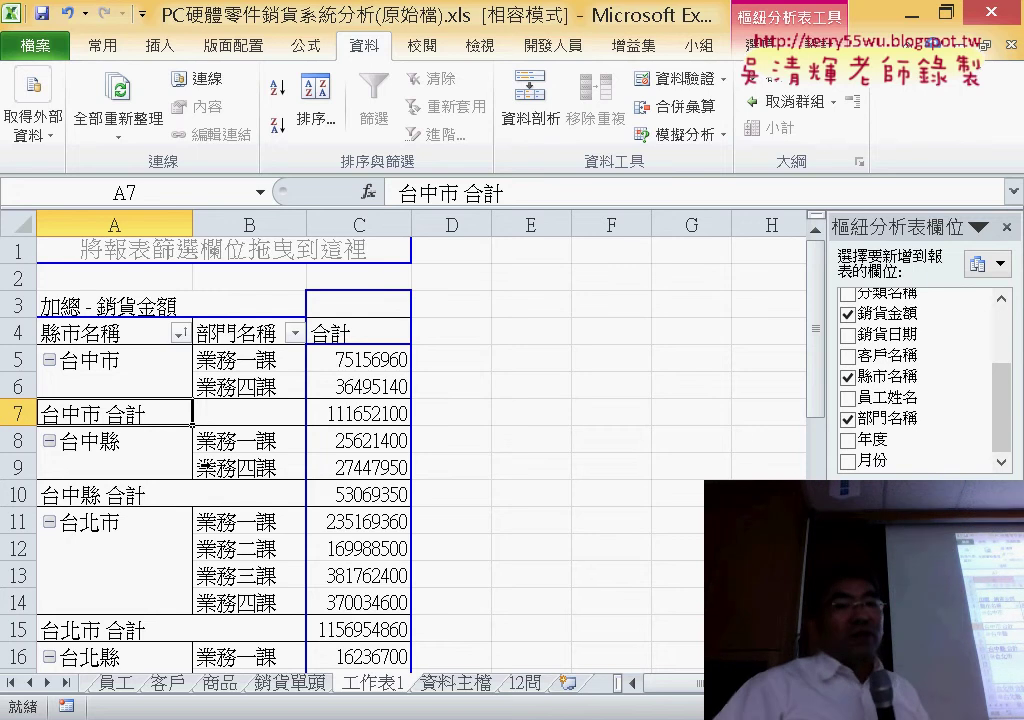
right_click(151, 421)
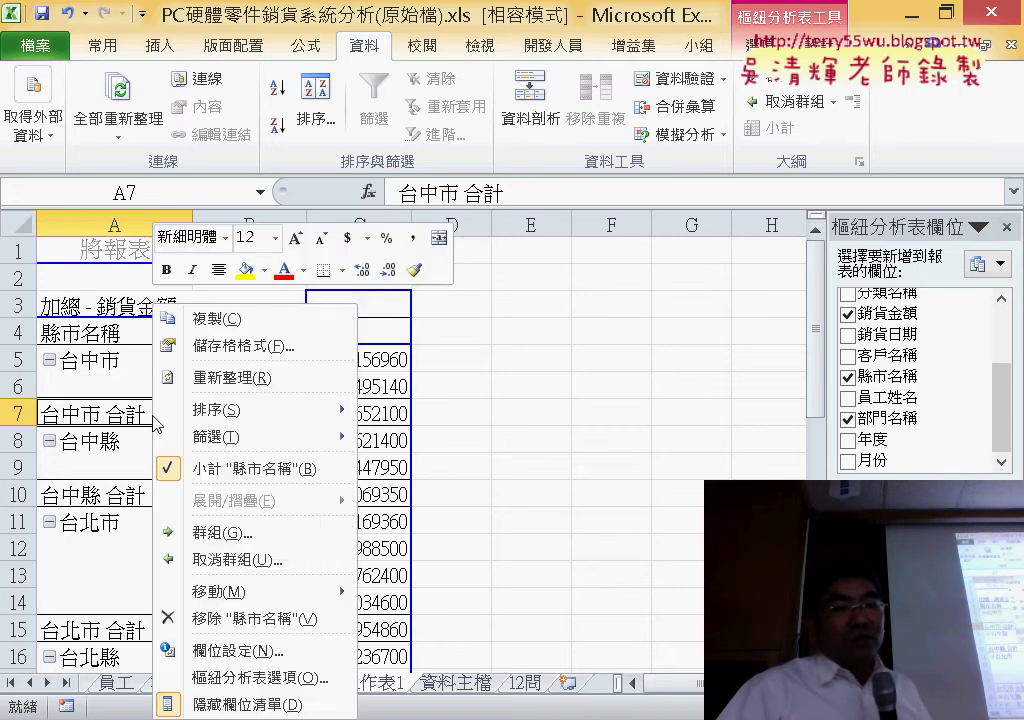
left_click(189, 469)
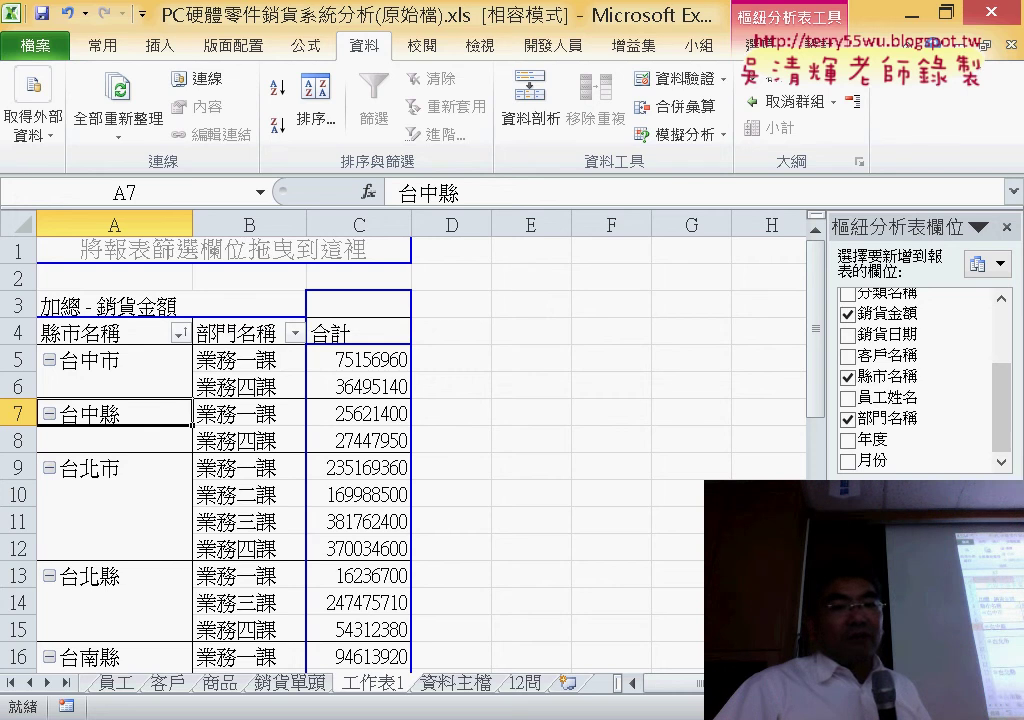
left_click(535, 689)
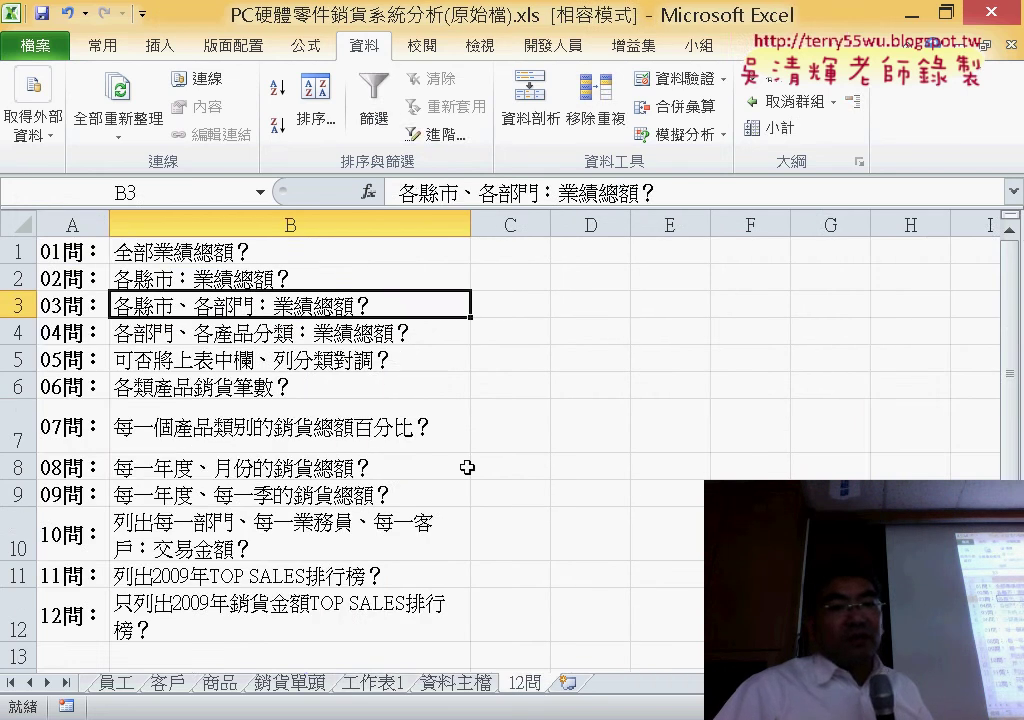
Read question 4 in cell B4 of the 12問 sheet, then return to the 工作表1 pivot sheet.
left_click(314, 334)
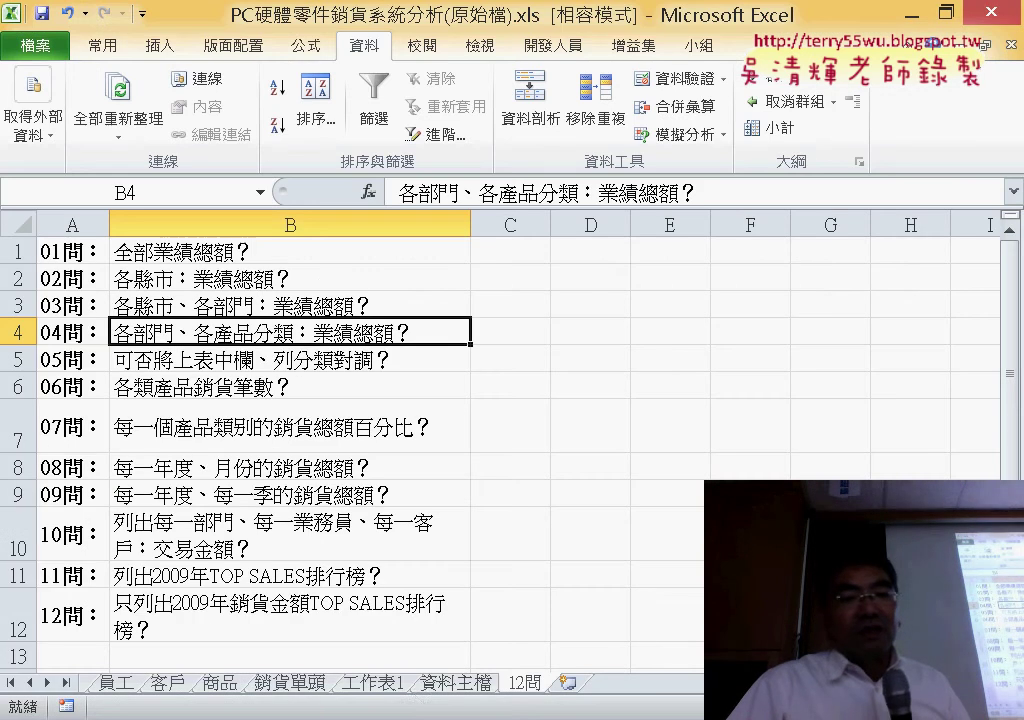
left_click(372, 683)
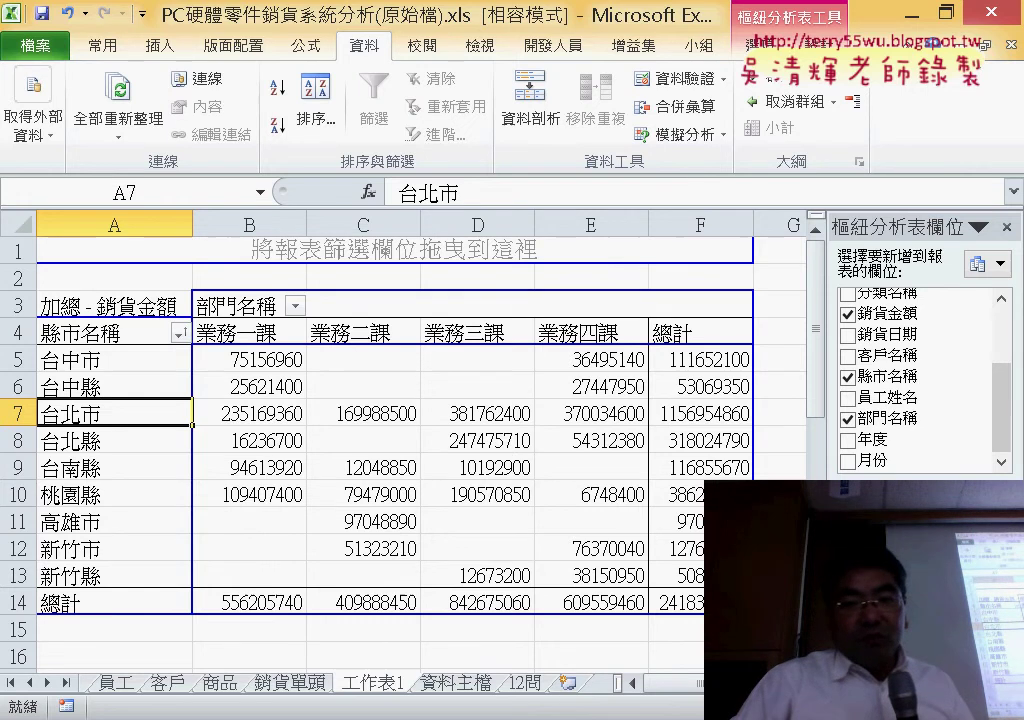
left_click_drag(236, 305, 240, 333)
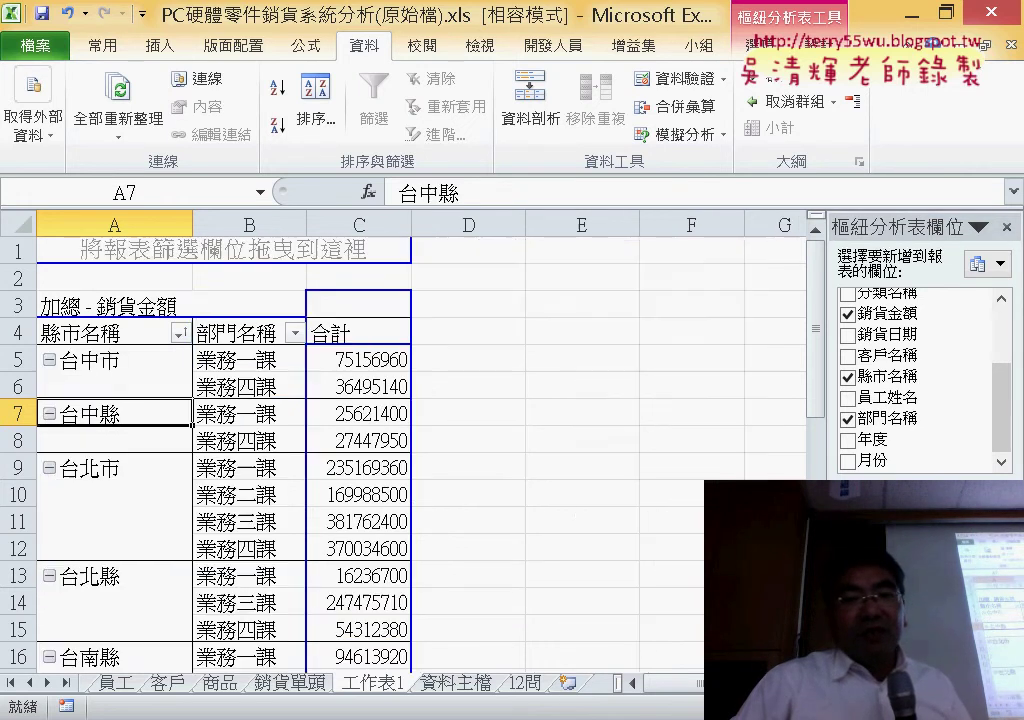
Remove 縣市名稱 from the pivot and add 分類名稱 as the column categories.
left_click_drag(900, 600, 910, 440)
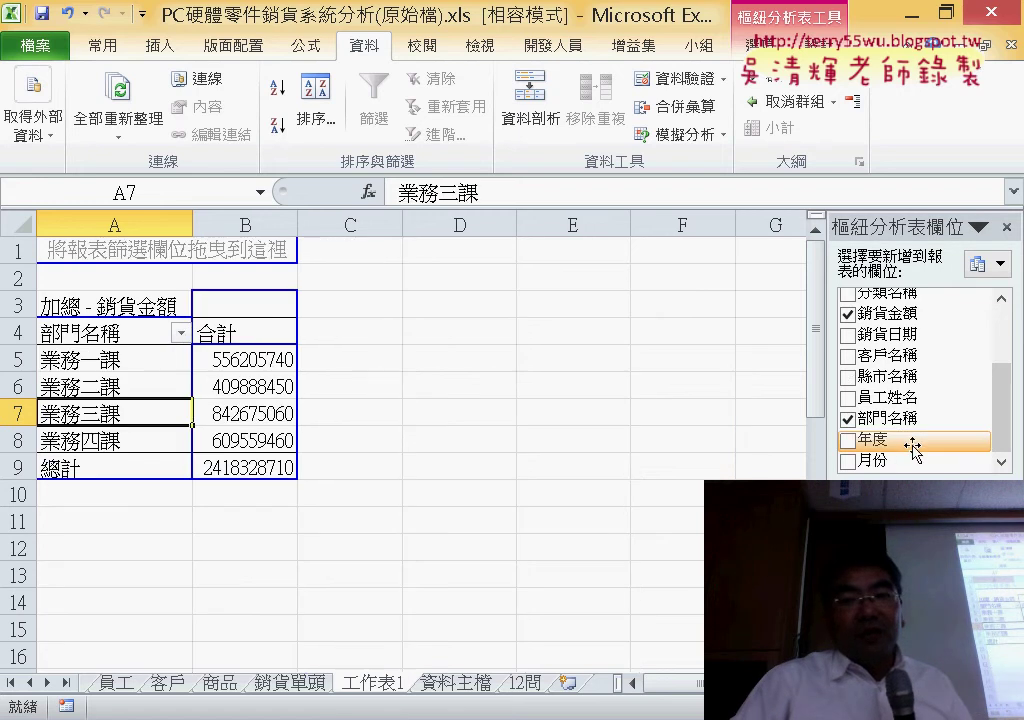
left_click_drag(824, 417, 680, 417)
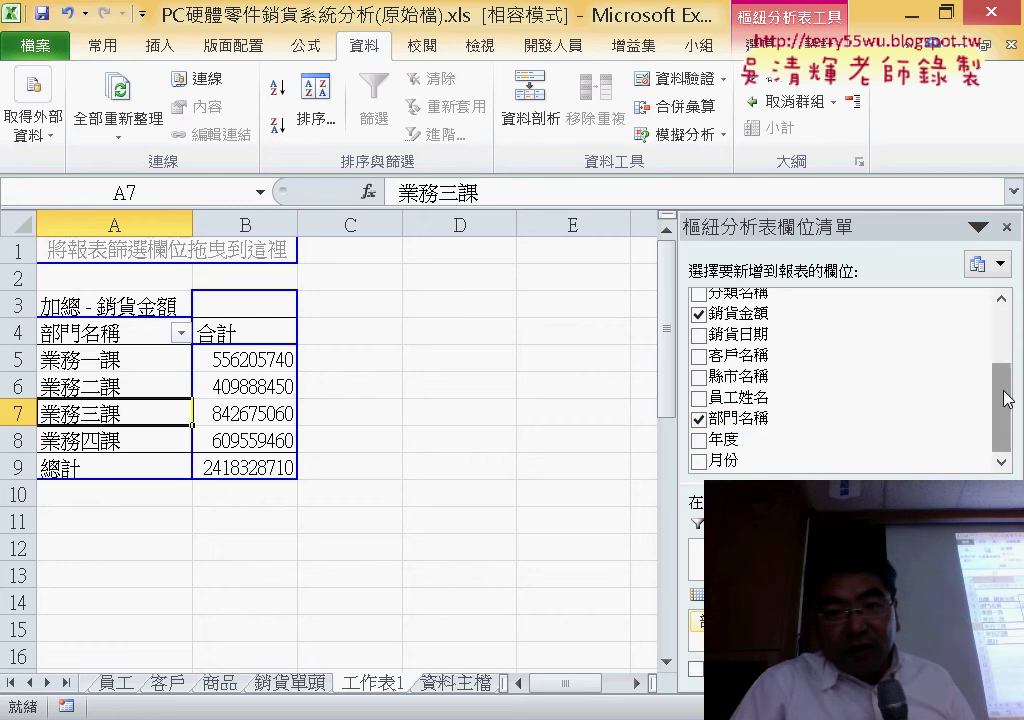
left_click(1005, 345)
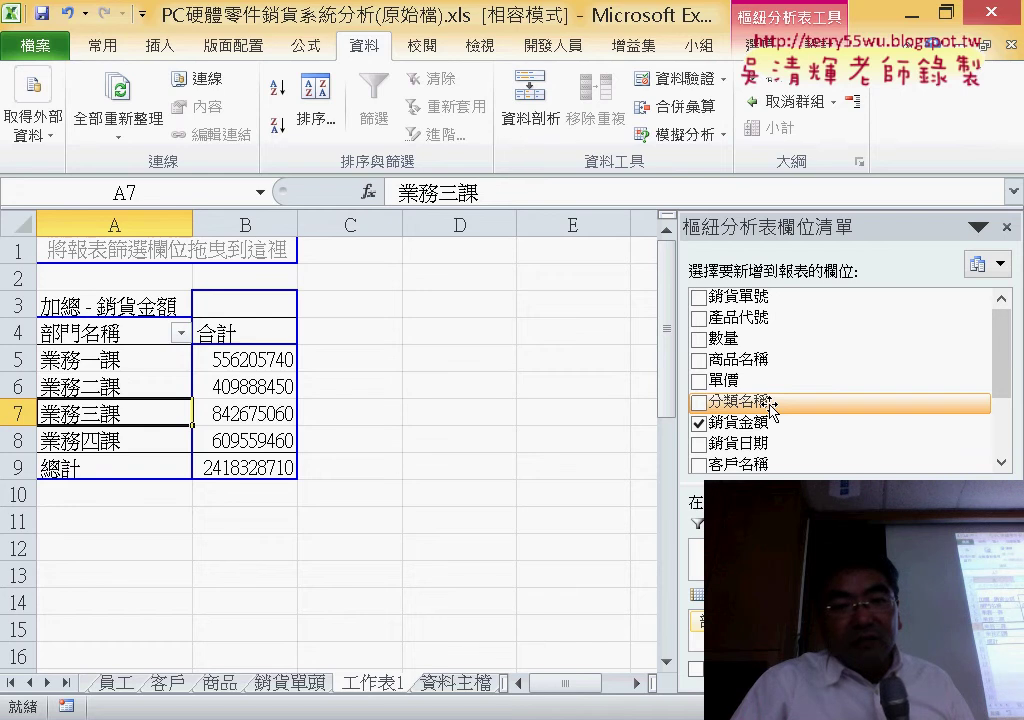
scroll(771, 410, "down", 1)
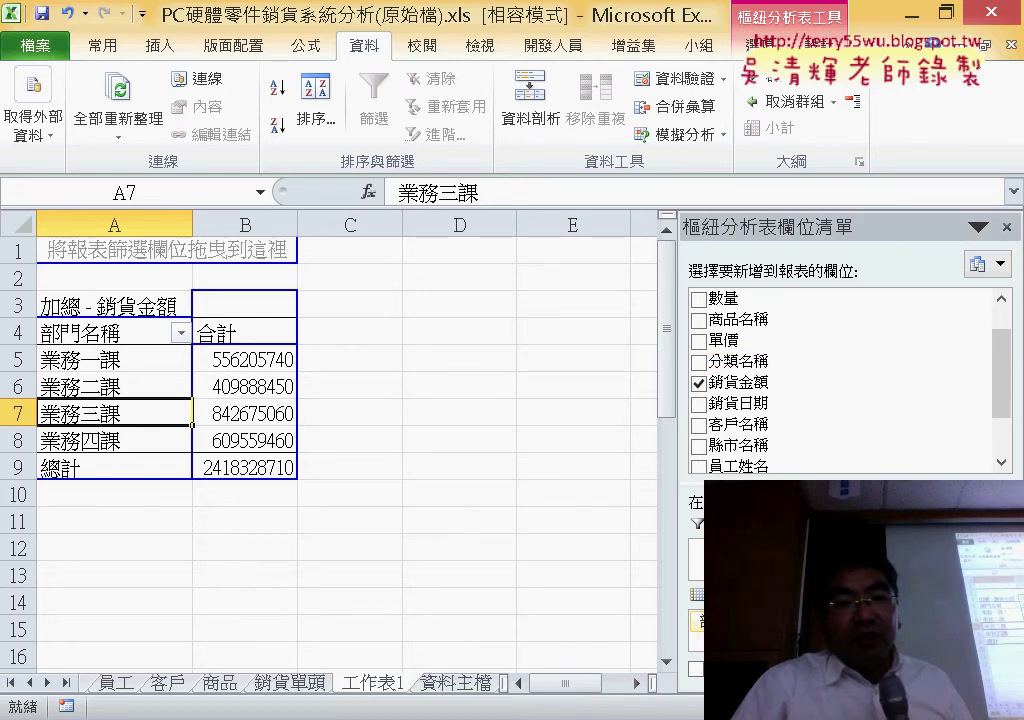
left_click_drag(730, 361, 850, 600)
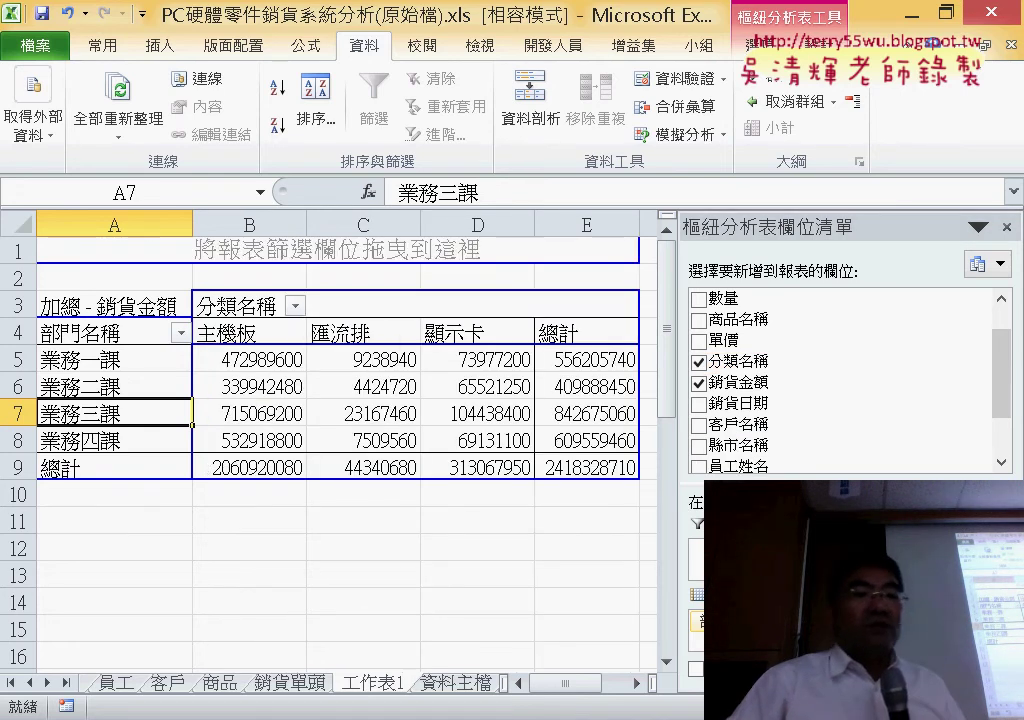
left_click_drag(142, 360, 143, 440)
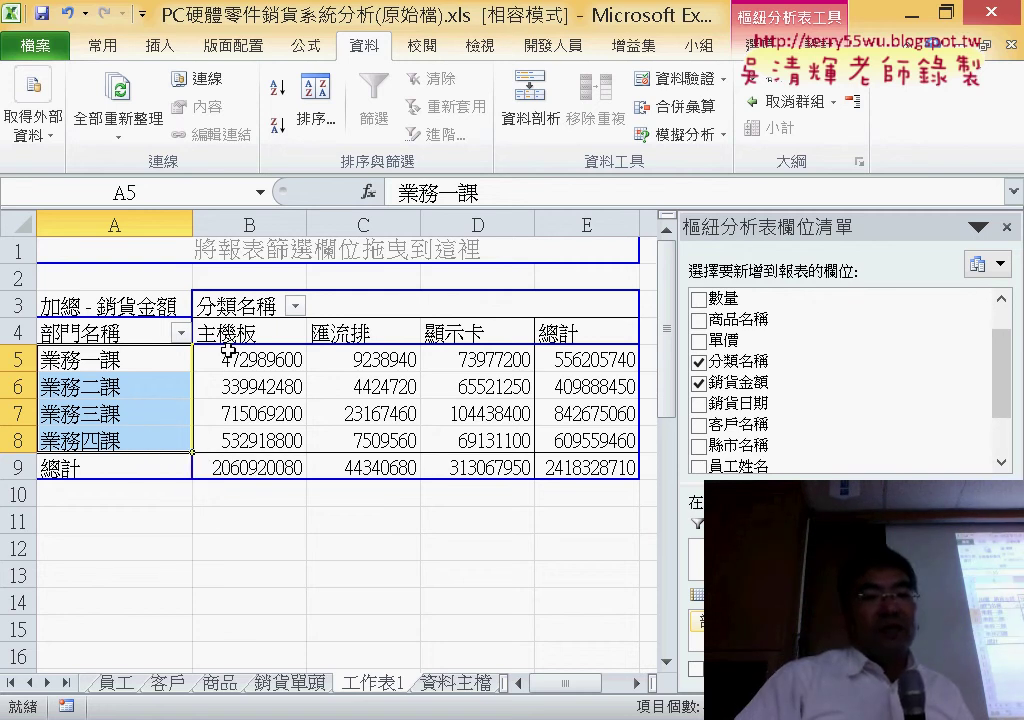
Apply Comma Style to the pivot values and totals in B5:E9.
left_click_drag(250, 360, 484, 436)
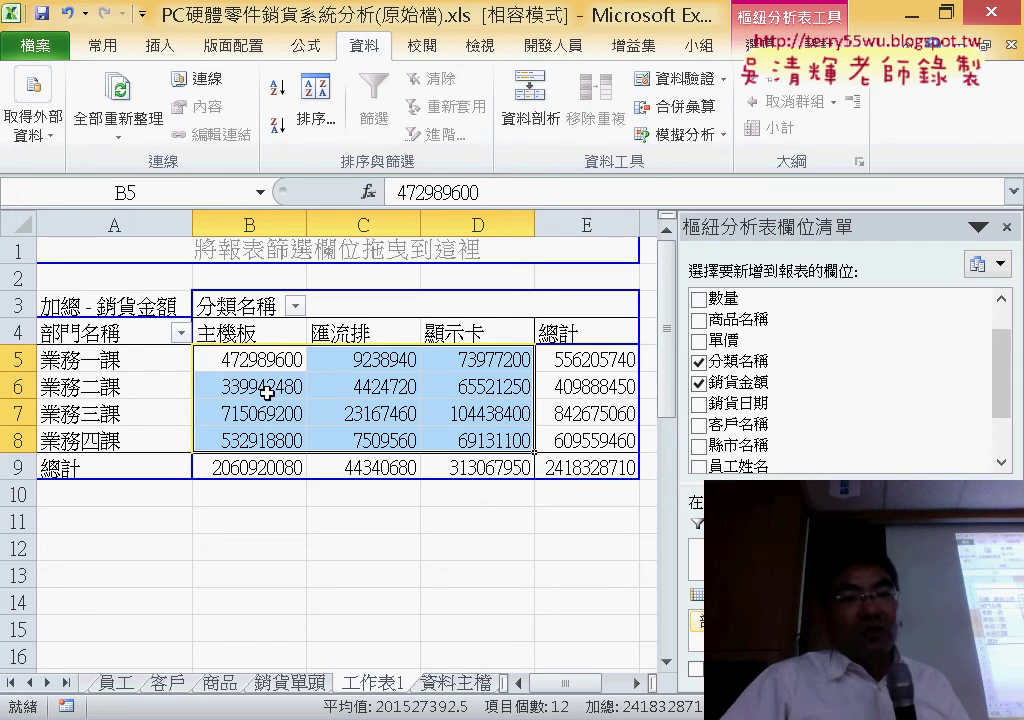
left_click_drag(258, 360, 583, 477)
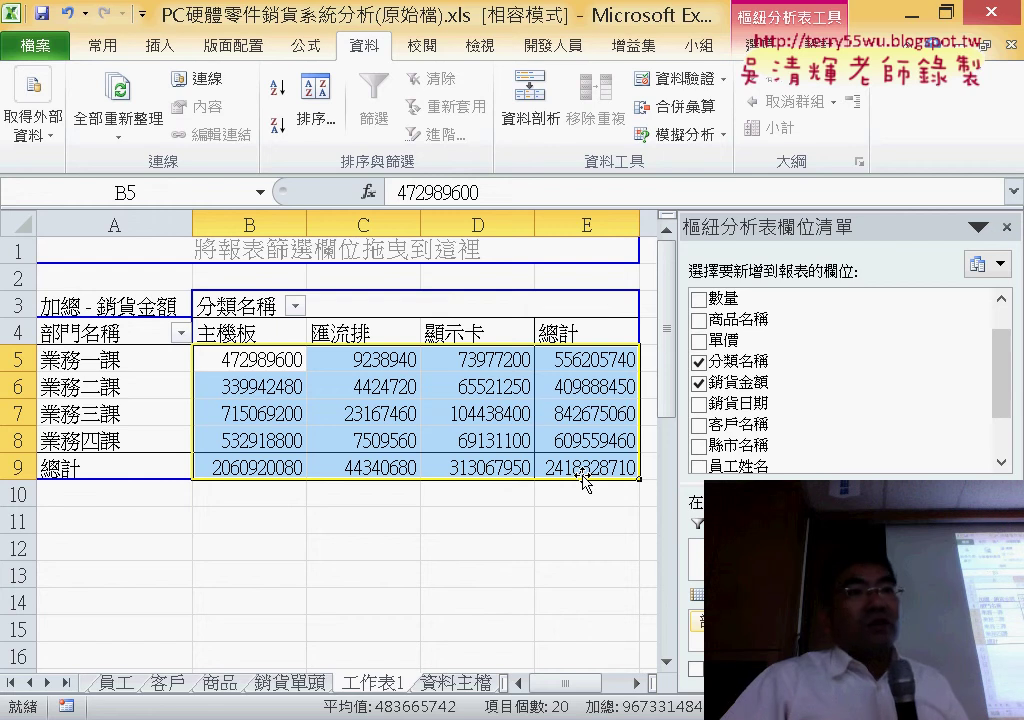
left_click(101, 46)
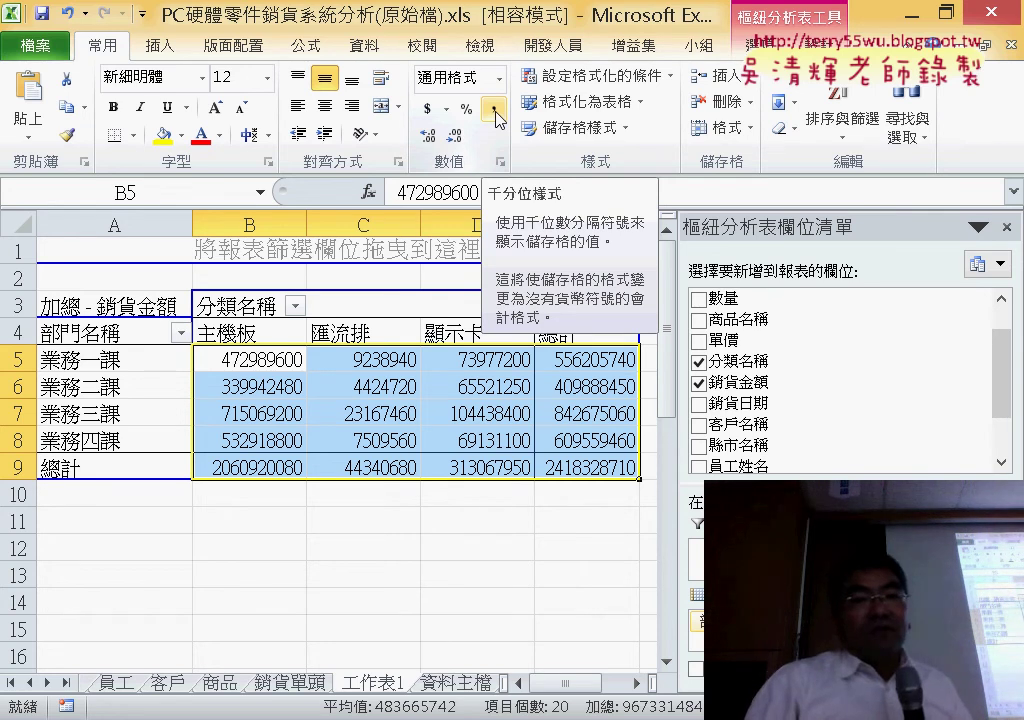
left_click(495, 113)
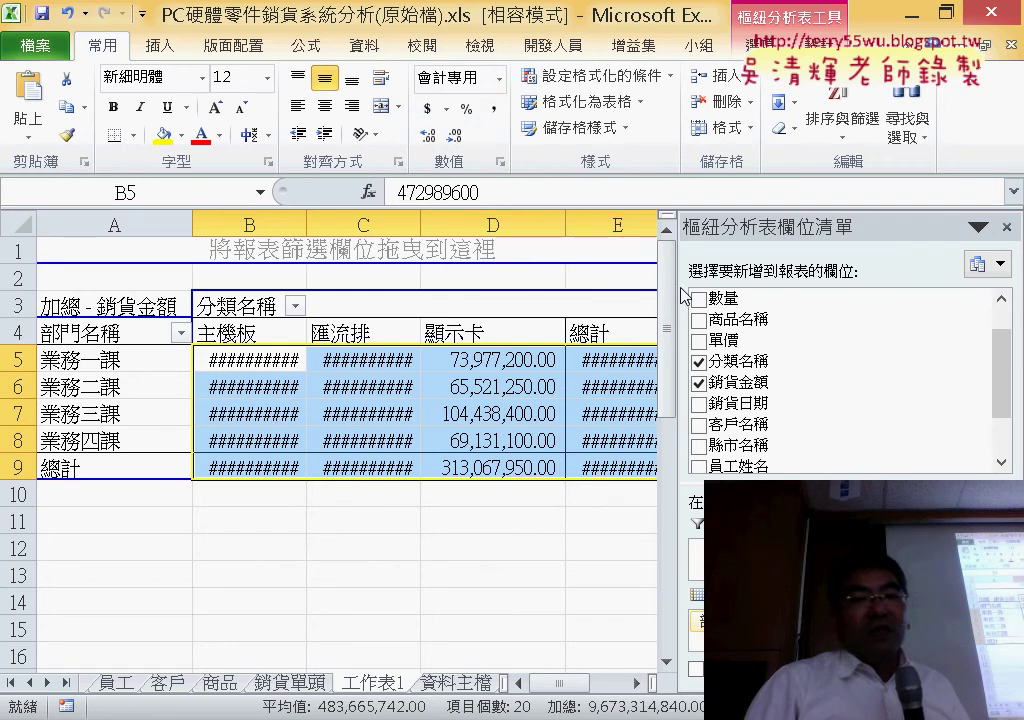
Decrease decimals twice so amounts show no decimal places, and select columns B–E.
left_click_drag(679, 285, 791, 285)
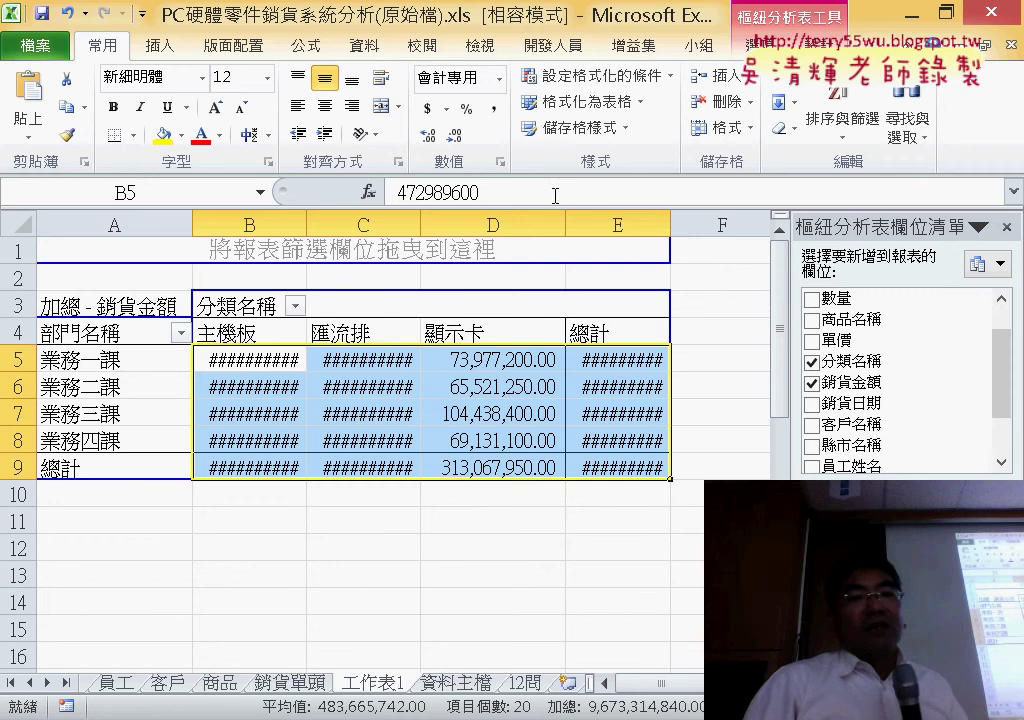
left_click(456, 145)
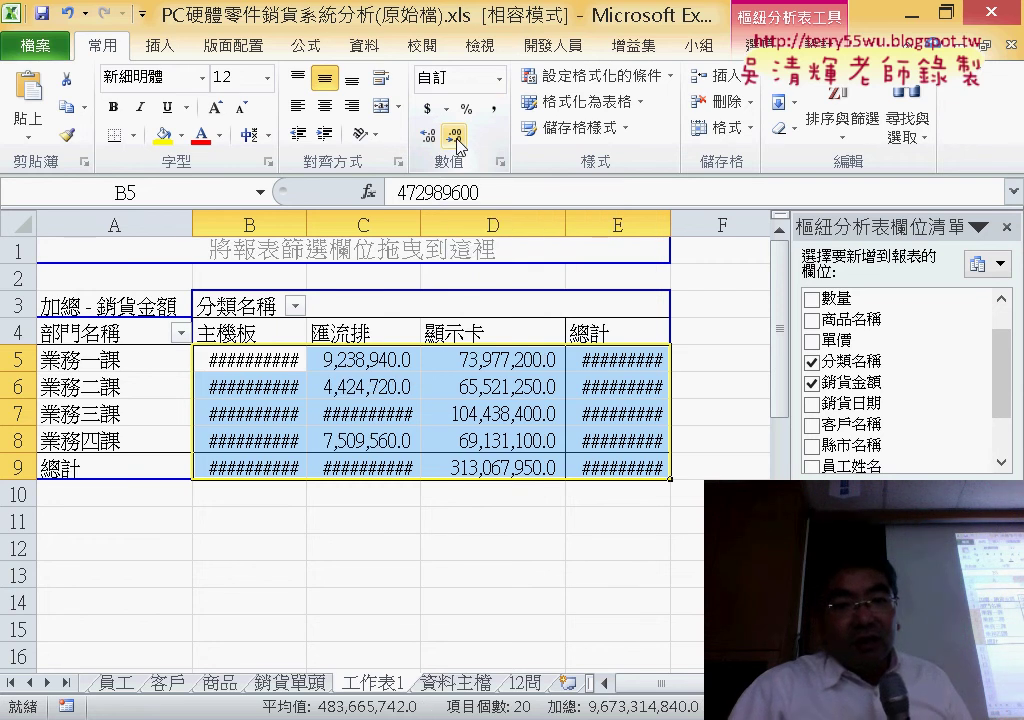
left_click(456, 145)
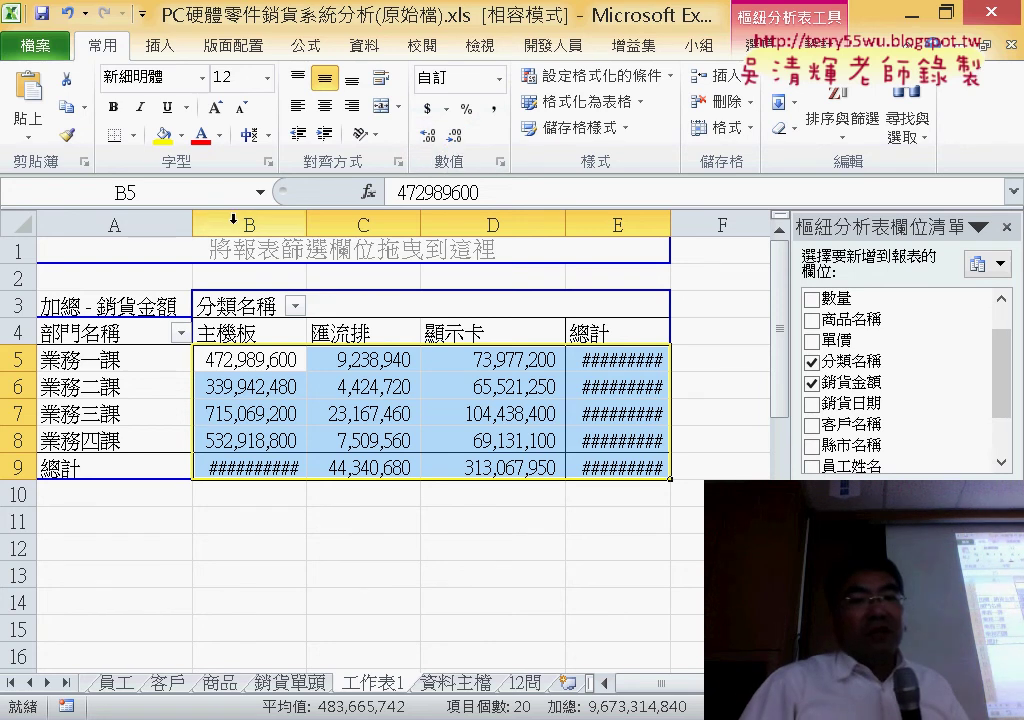
left_click(264, 227)
left_click_drag(264, 228, 606, 241)
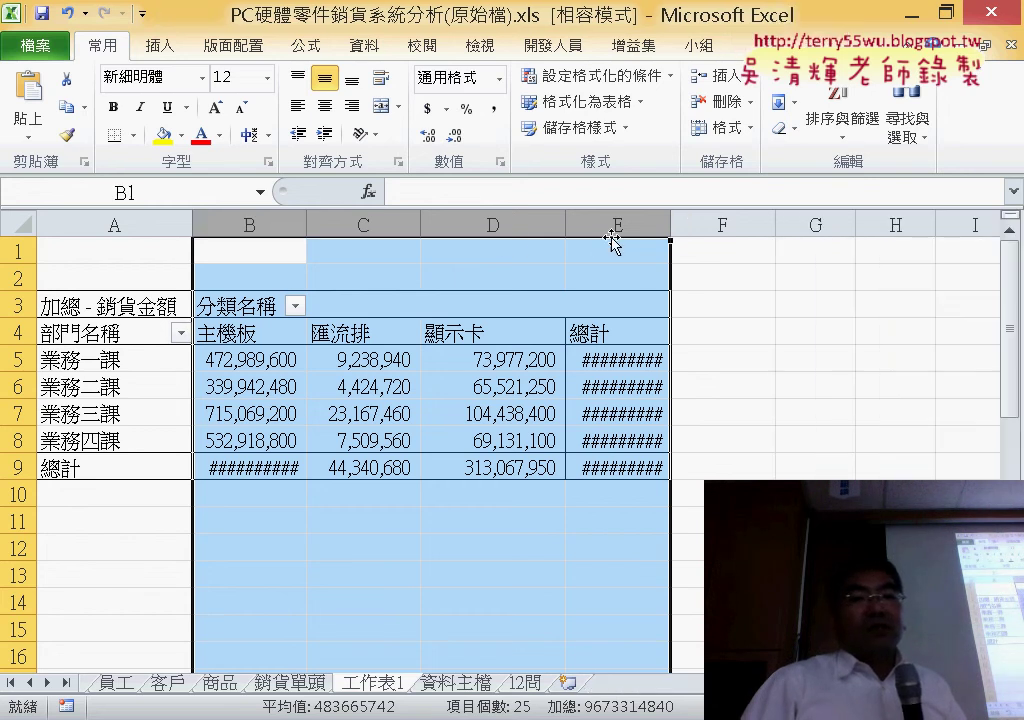
AutoFit columns B–E so totals like 2,418,328,710 show in full, then go to 12問.
double_click(310, 224)
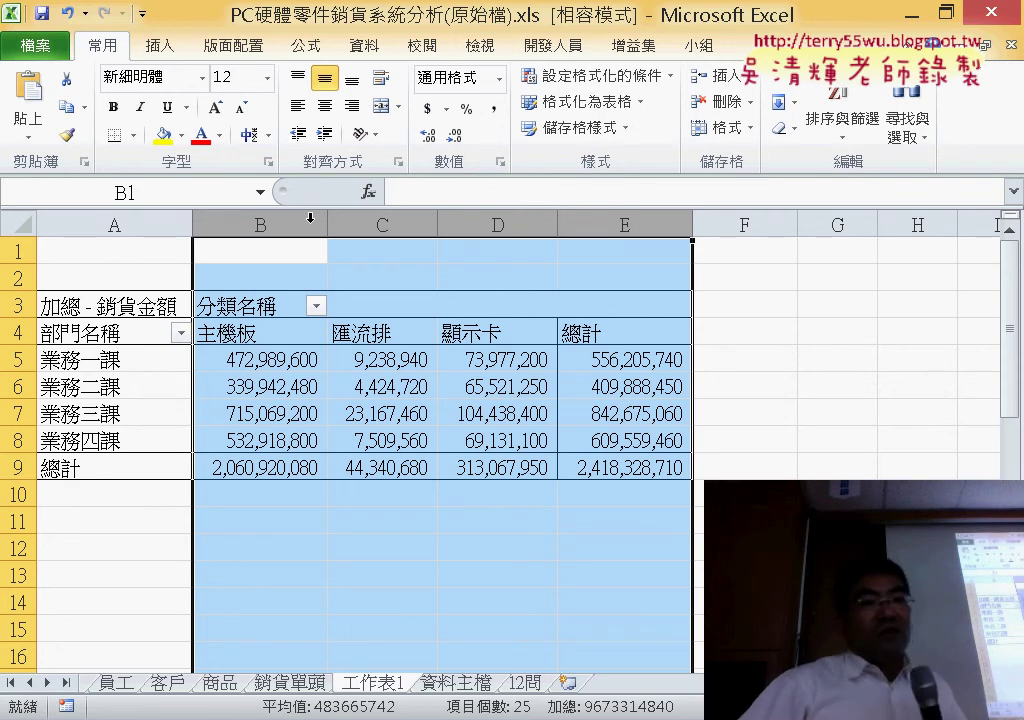
left_click_drag(310, 218, 619, 235)
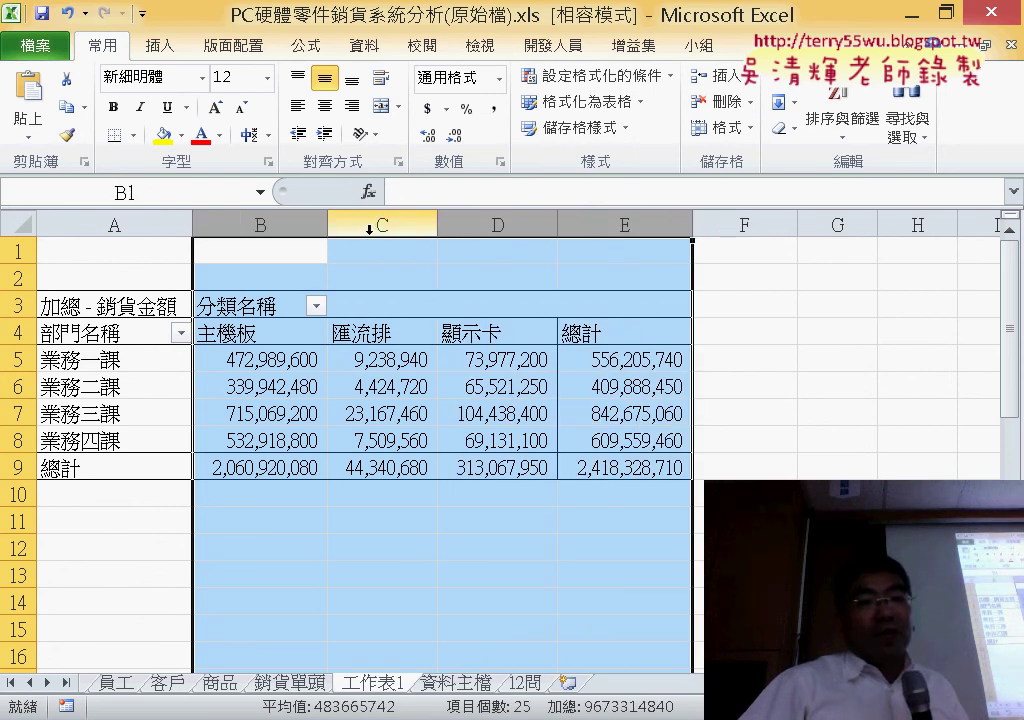
left_click_drag(327, 218, 299, 213)
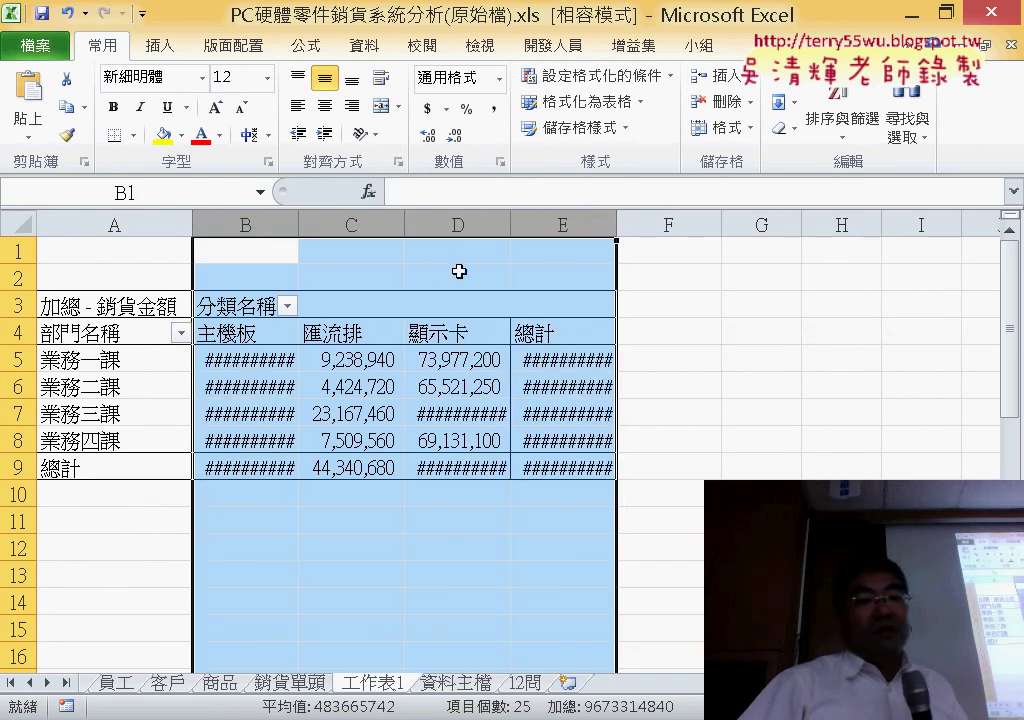
left_click(231, 207)
left_click_drag(231, 207, 612, 220)
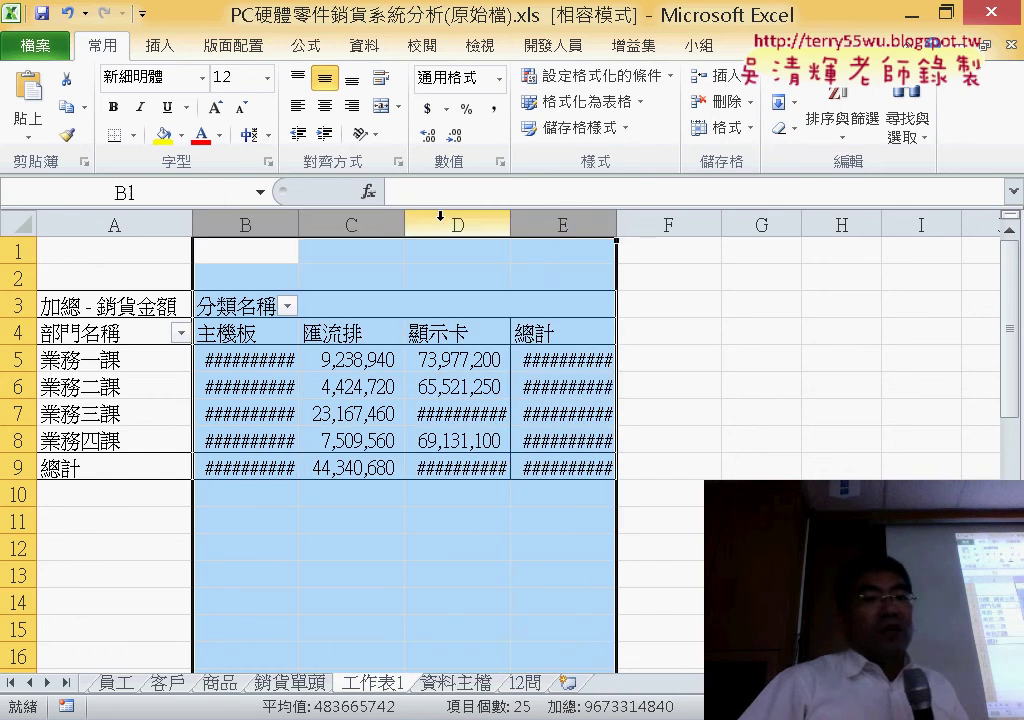
double_click(302, 221)
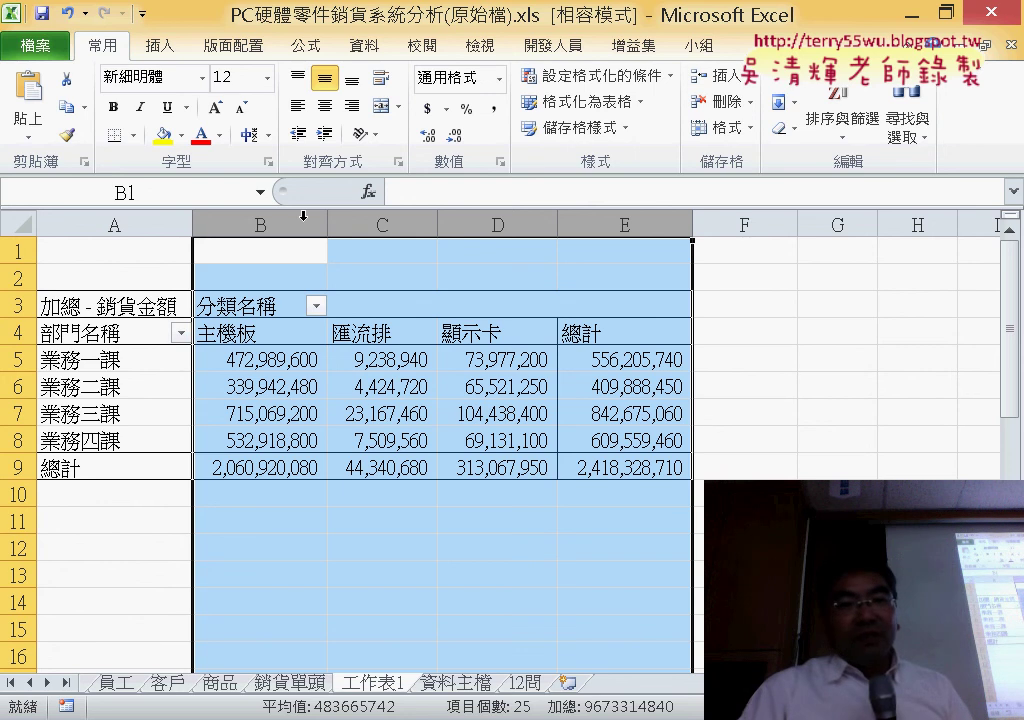
mouse_move(526, 417)
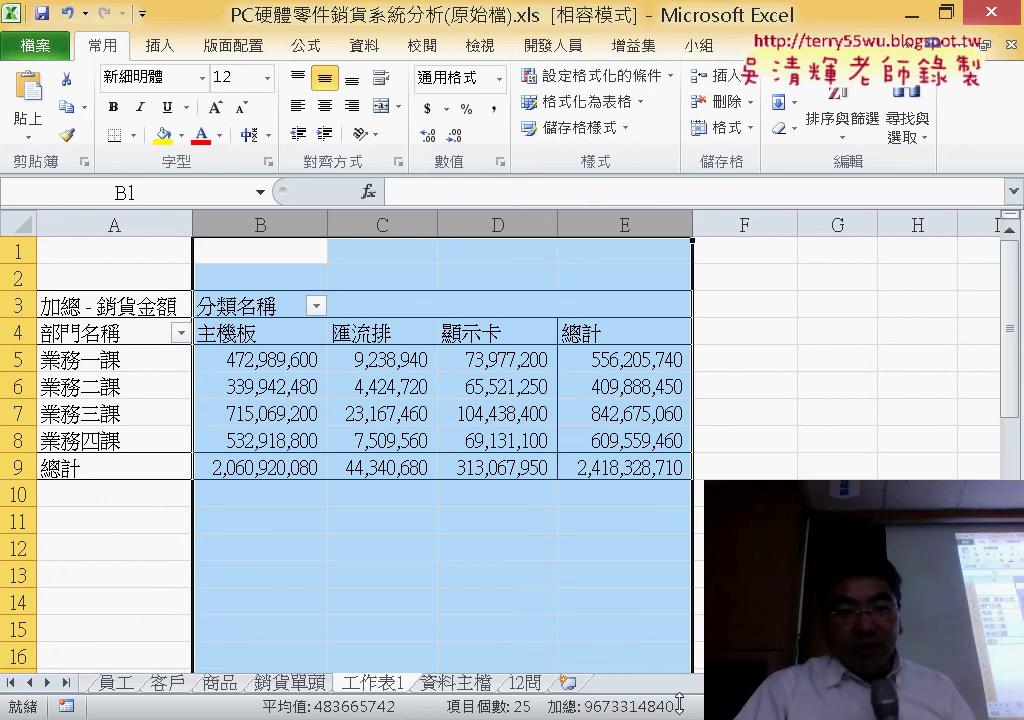
left_click(525, 683)
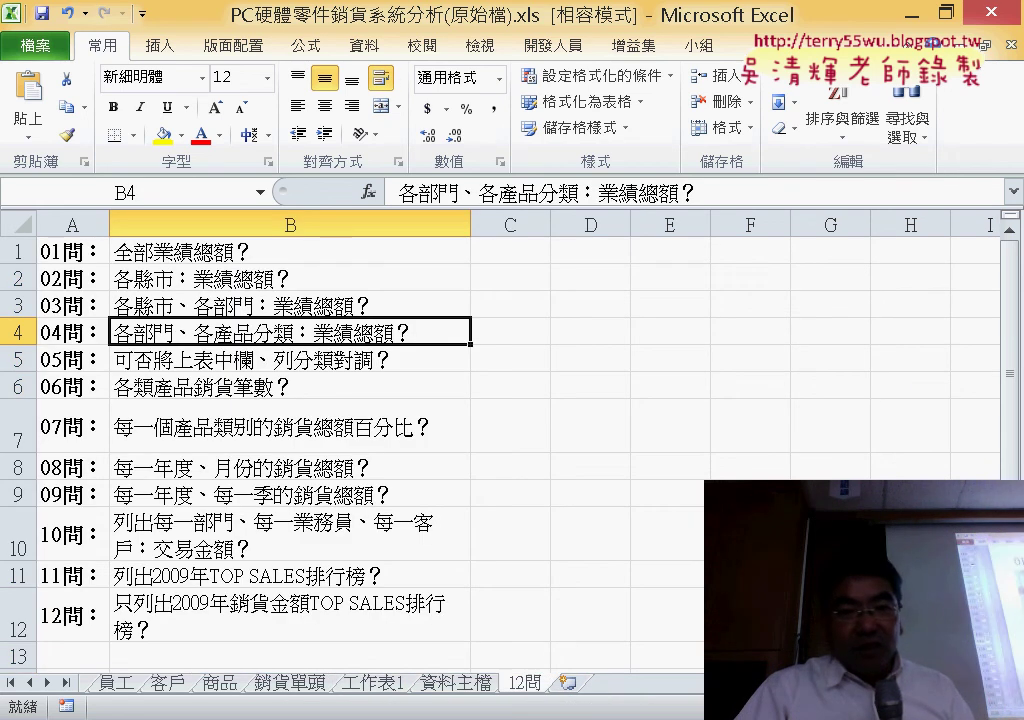
key("alt+Tab")
key("Page_Down")
key("Page_Down")
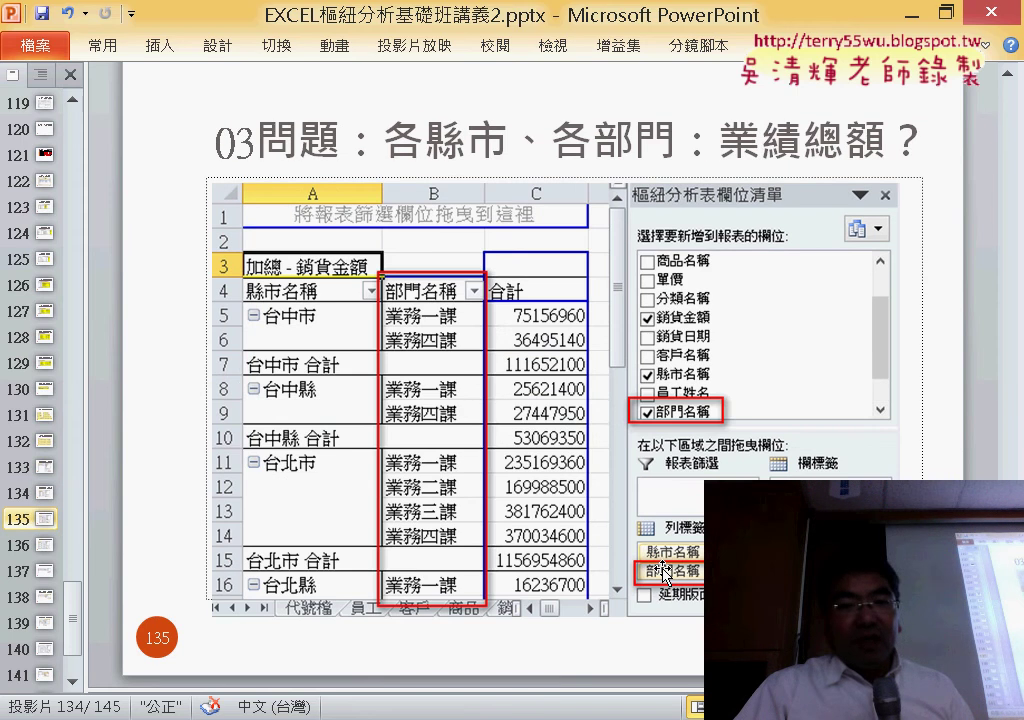
key("Page_Down")
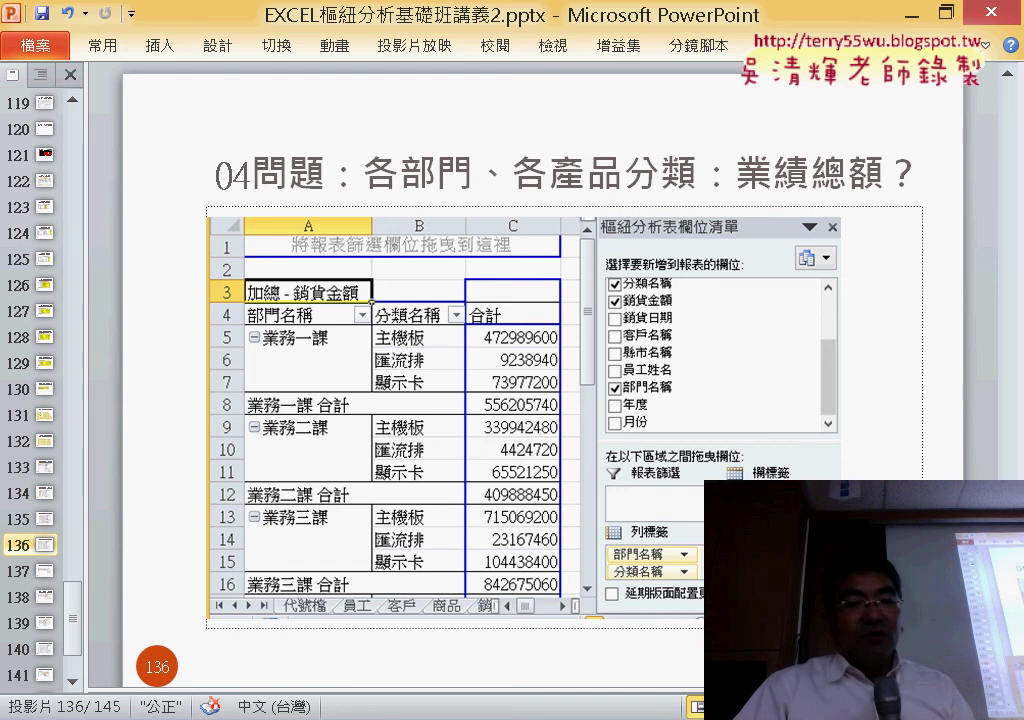
mouse_move(200, 715)
left_click(251, 679)
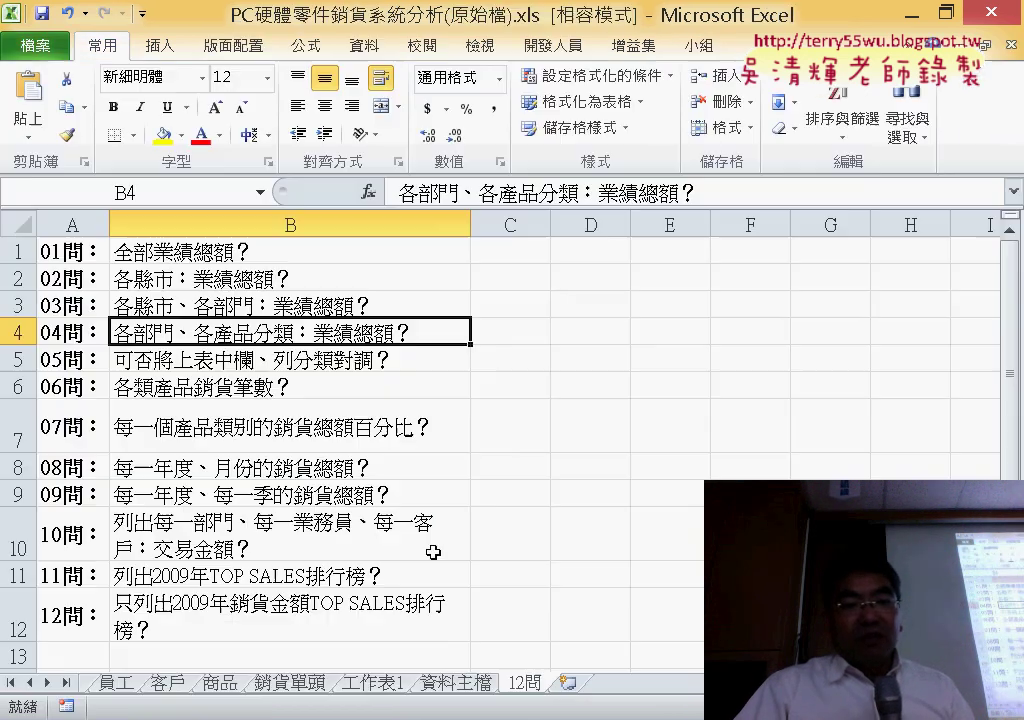
left_click(375, 682)
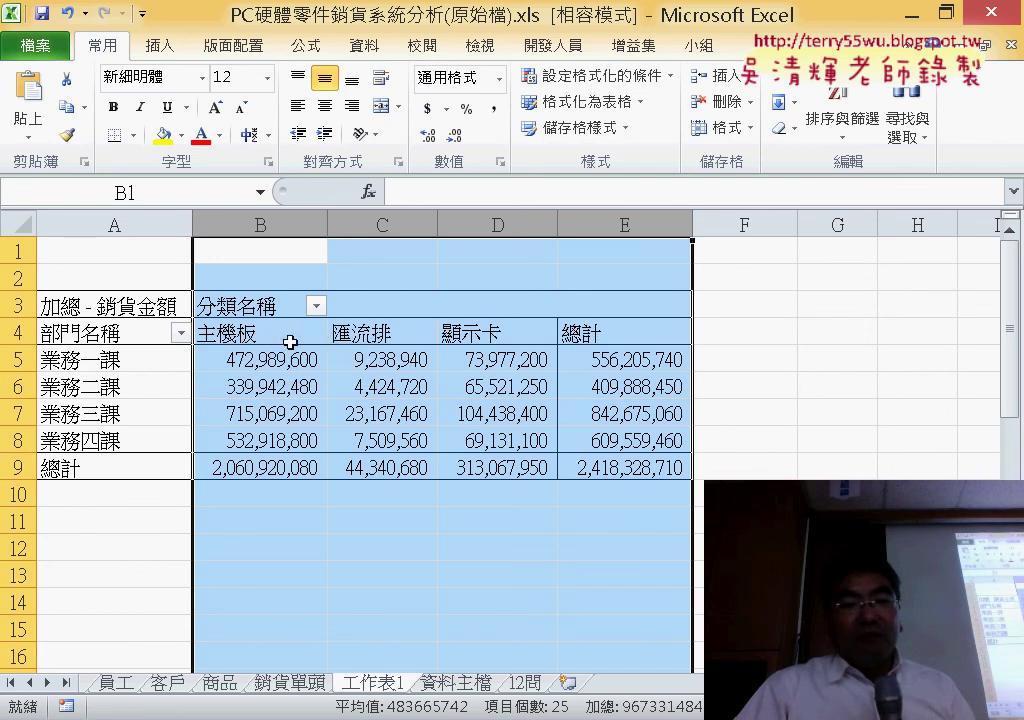
left_click(458, 387)
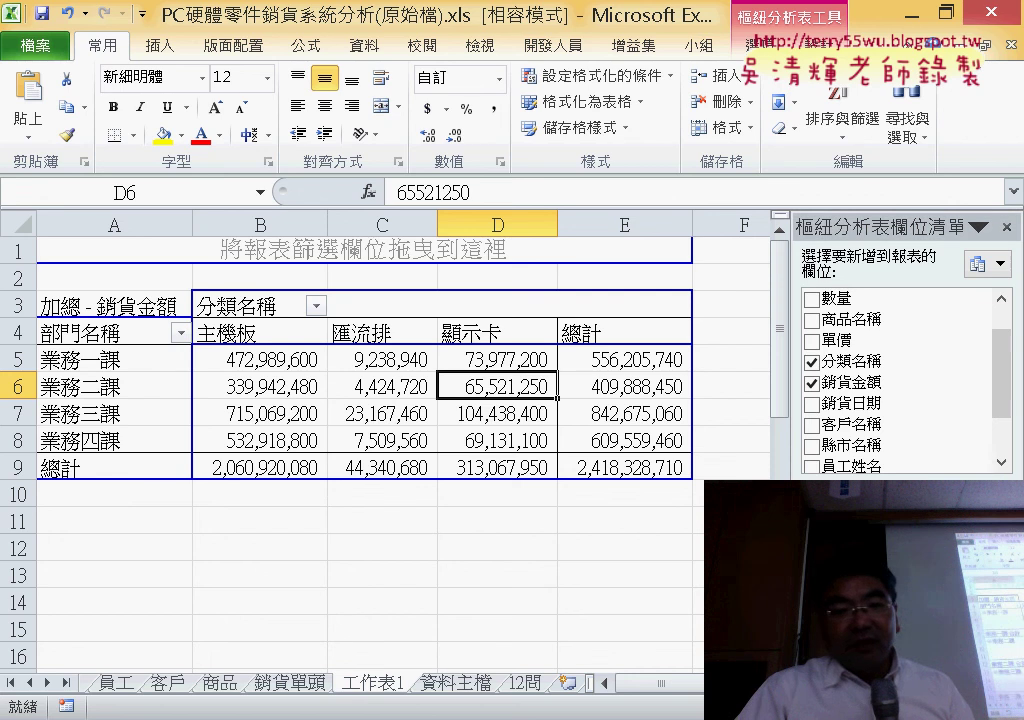
left_click_drag(960, 560, 850, 640)
scroll(590, 517, "down", 1)
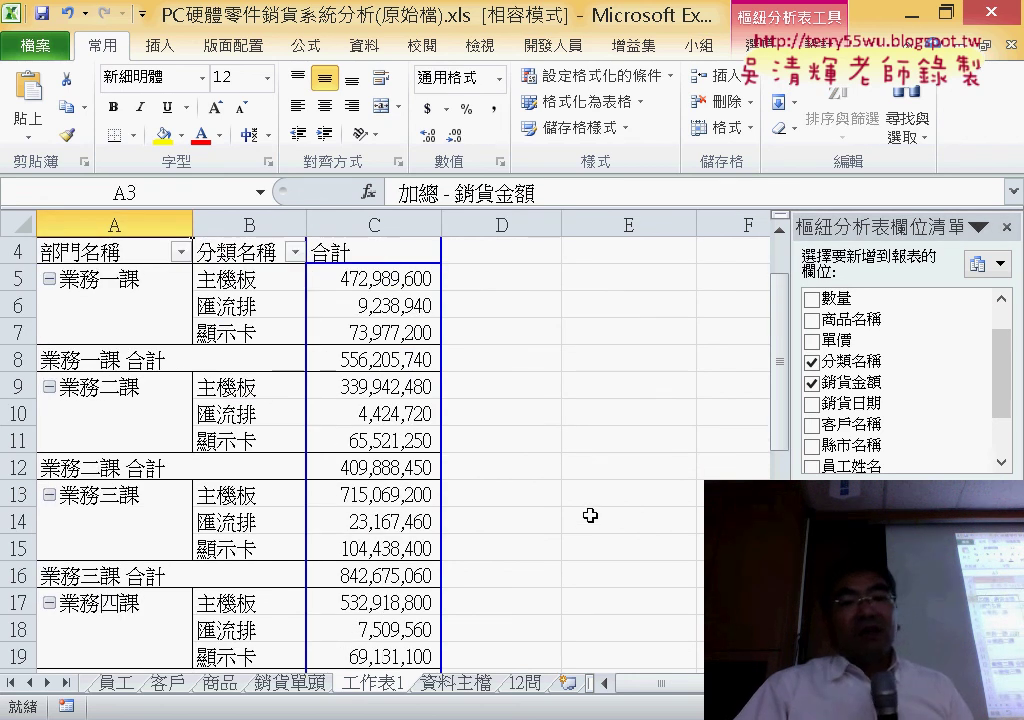
scroll(590, 511, "up", 1)
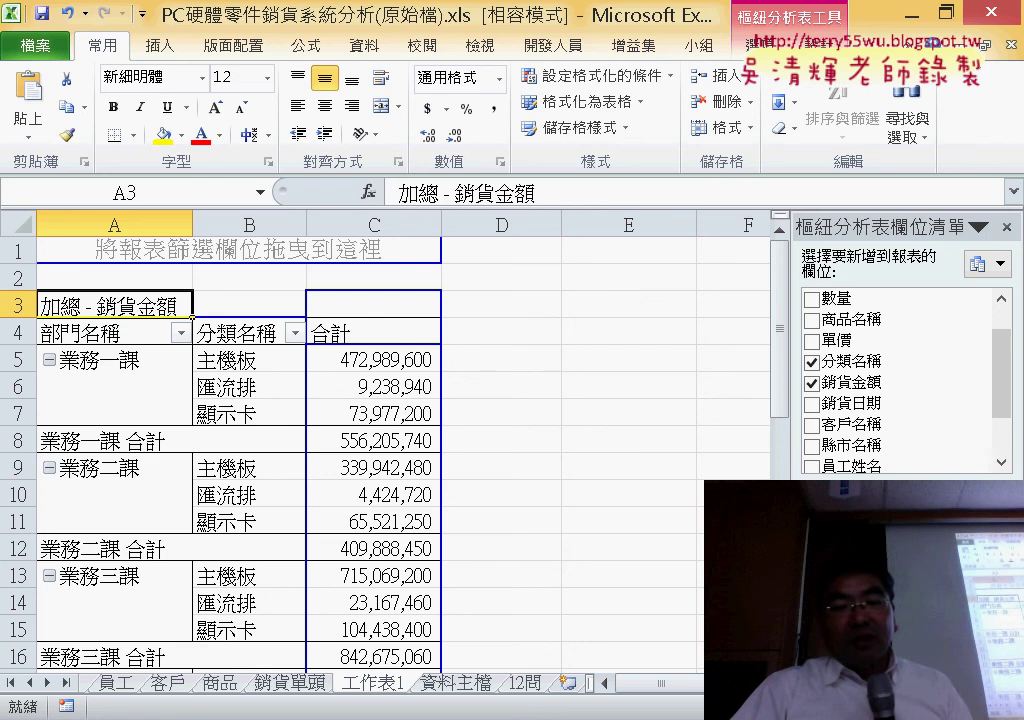
left_click_drag(237, 333, 380, 305)
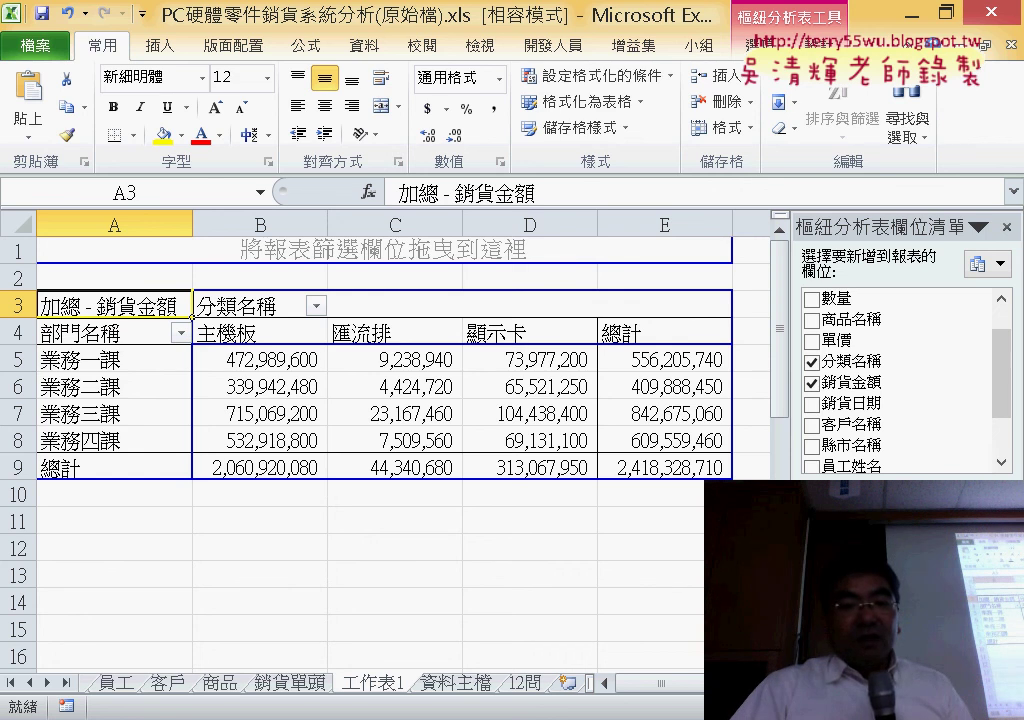
left_click(528, 685)
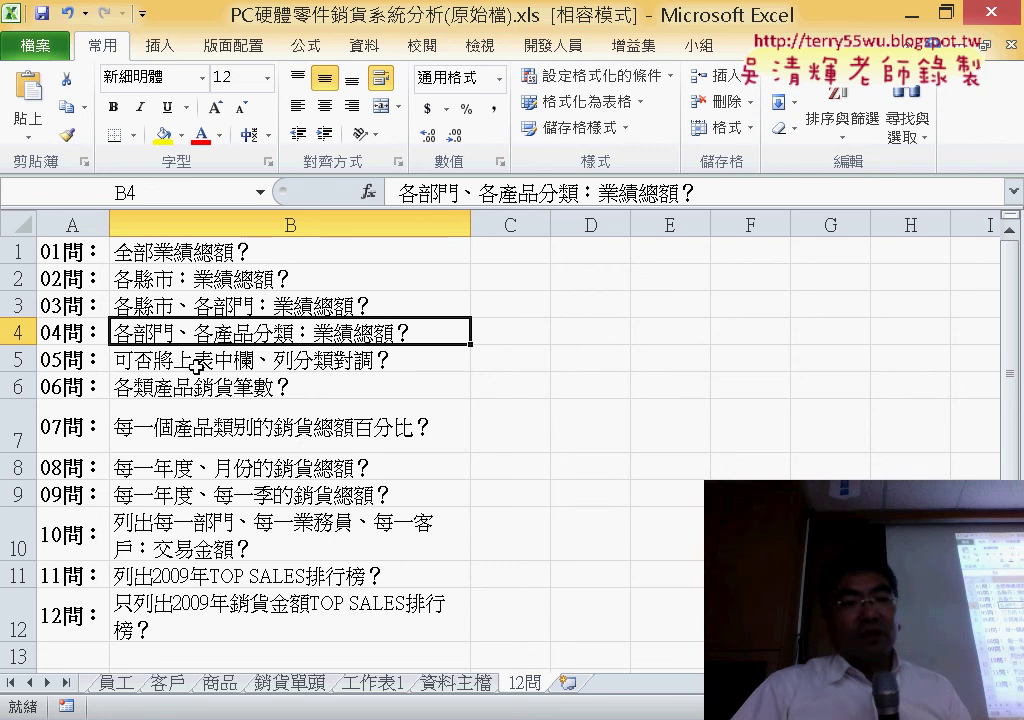
Select cells B1:B4 covering questions 01問 to 04問 on the 12問 sheet.
left_click_drag(207, 339, 207, 258)
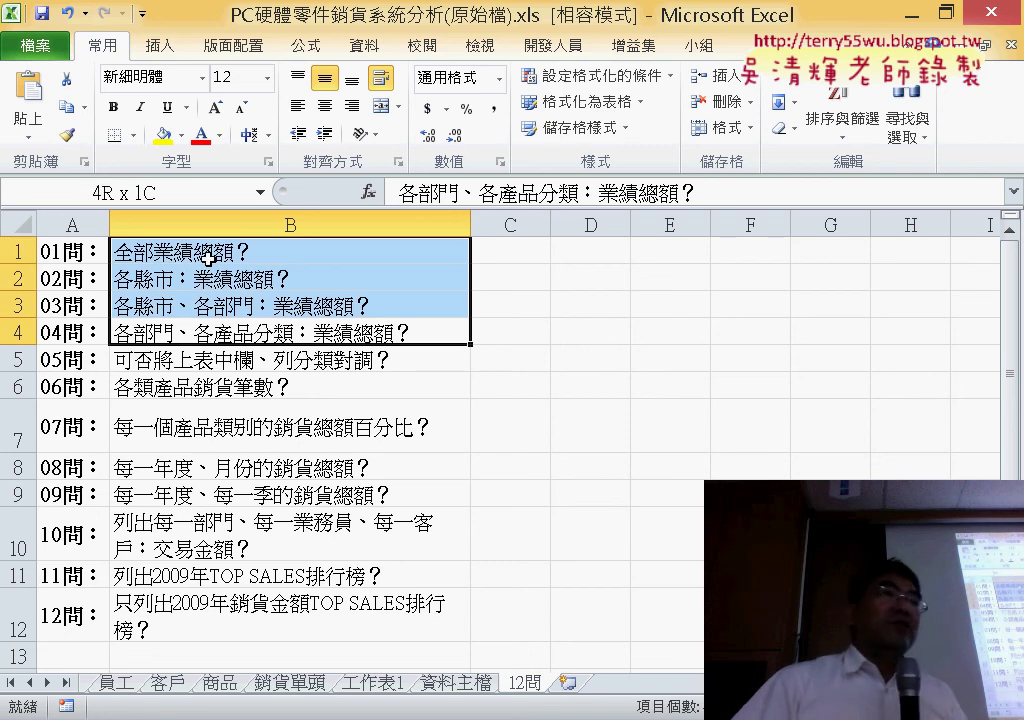